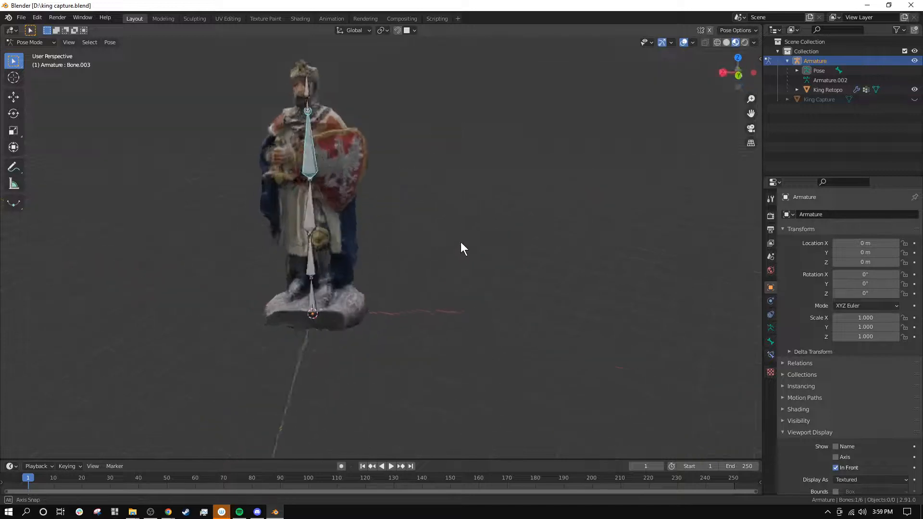
key("r")
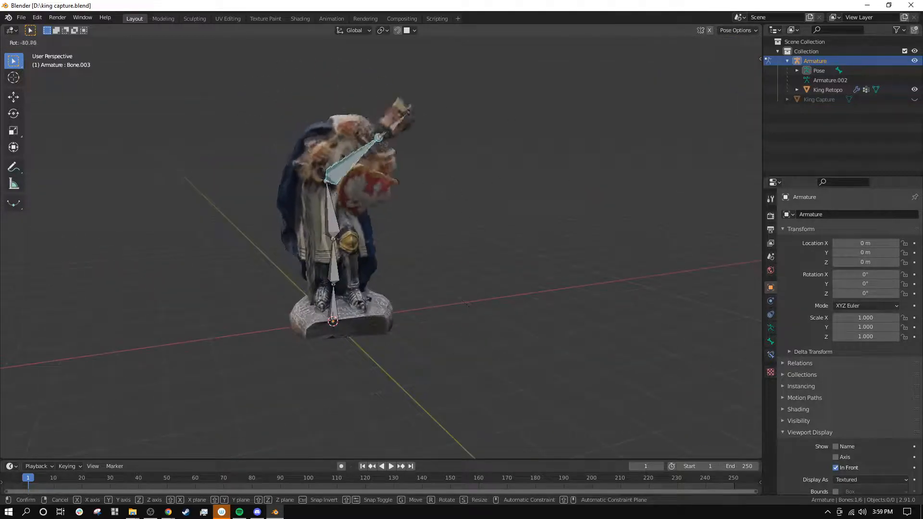
right_click(429, 183)
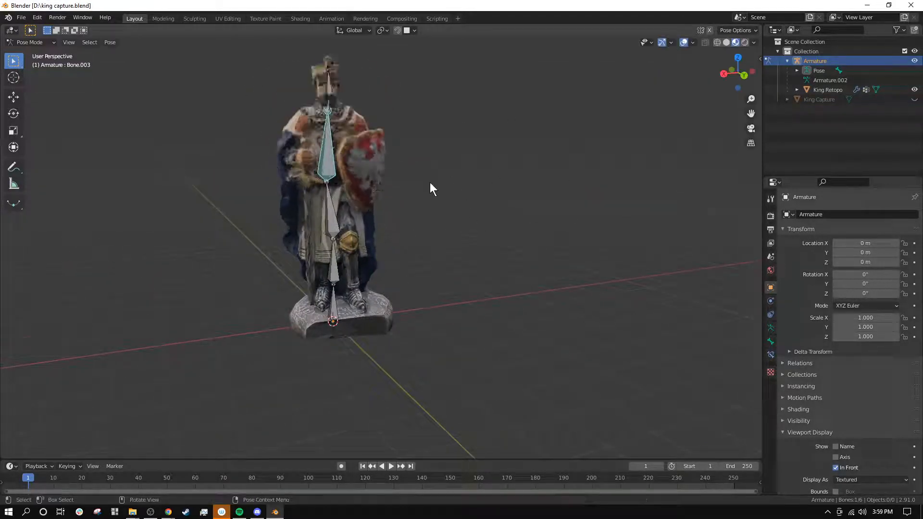
scroll(409, 221, "down", 3)
middle_click_drag(430, 182, 459, 273)
scroll(402, 219, "up", 2)
scroll(452, 267, "up", 3)
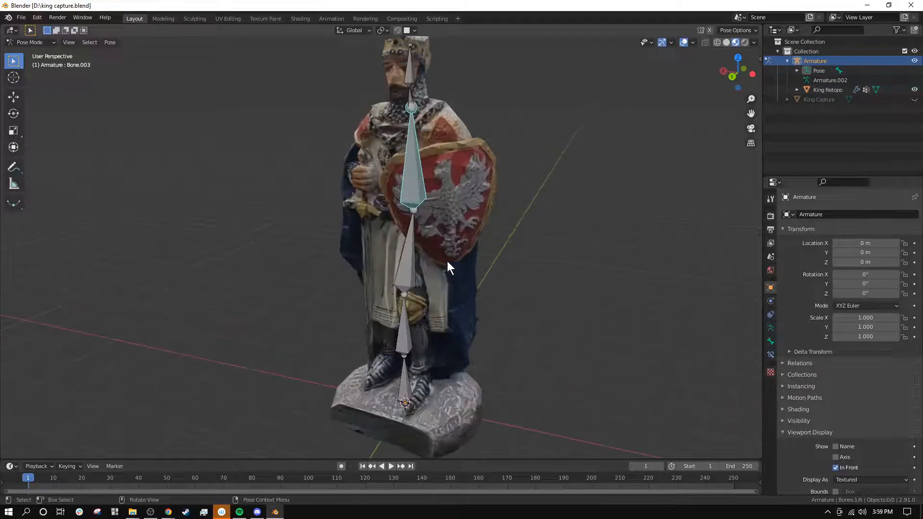
scroll(430, 260, "down", 2)
middle_click_drag(378, 238, 382, 353)
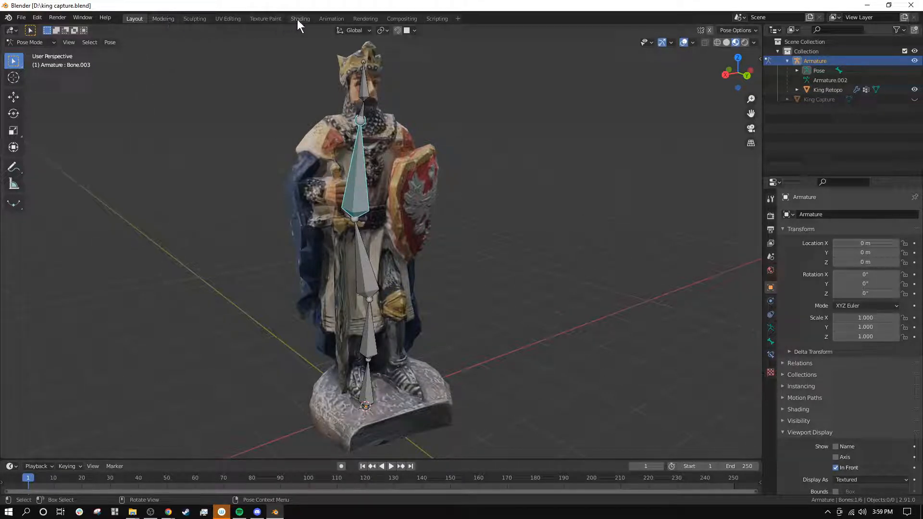
Step: Switch to the Animation workspace and set the current frame to 0
left_click(330, 19)
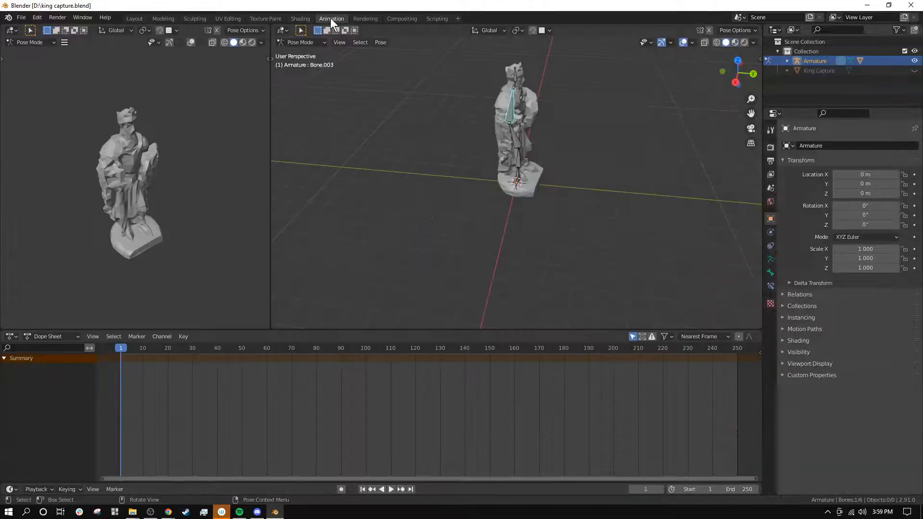
left_click(513, 129)
left_click(509, 115)
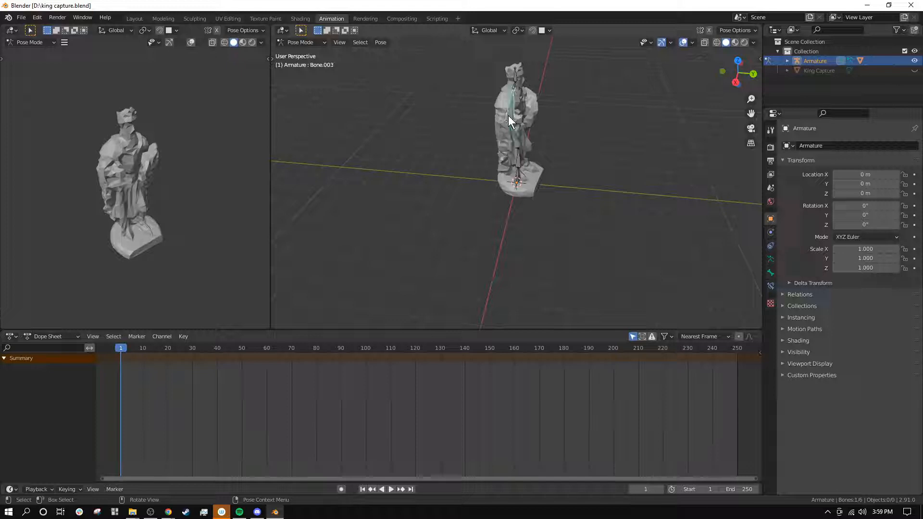
middle_click_drag(572, 126, 549, 184, "shift")
scroll(481, 225, "up", 2)
middle_click_drag(481, 225, 493, 185, "shift")
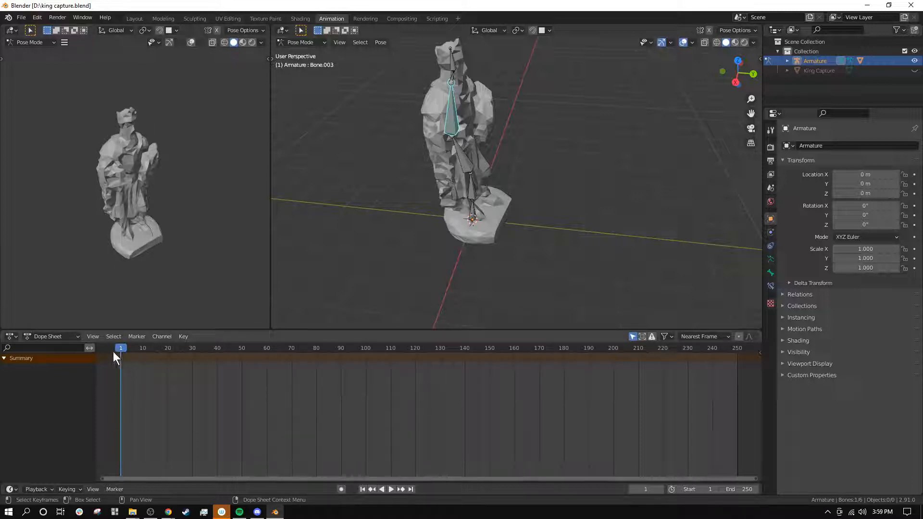
mouse_move(113, 352)
left_mouse_down()
mouse_move(167, 347)
mouse_move(104, 351)
left_mouse_up()
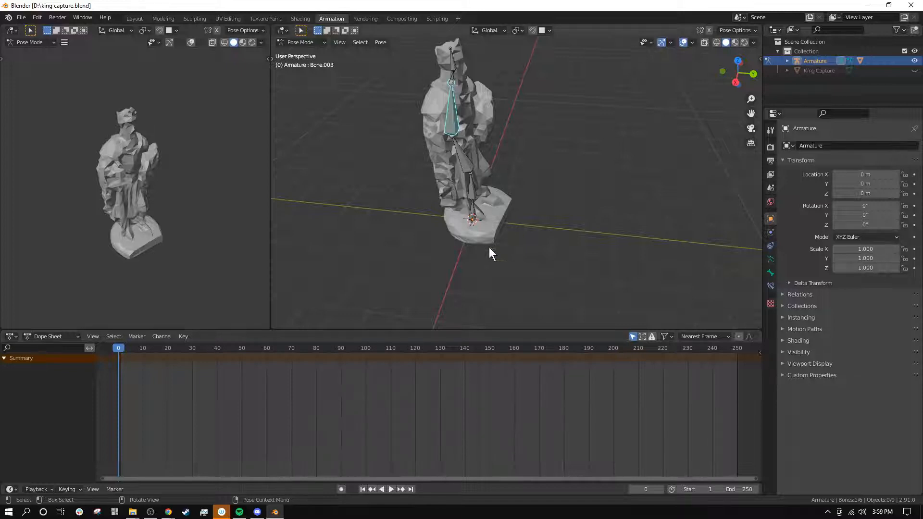
left_click_drag(140, 351, 97, 354)
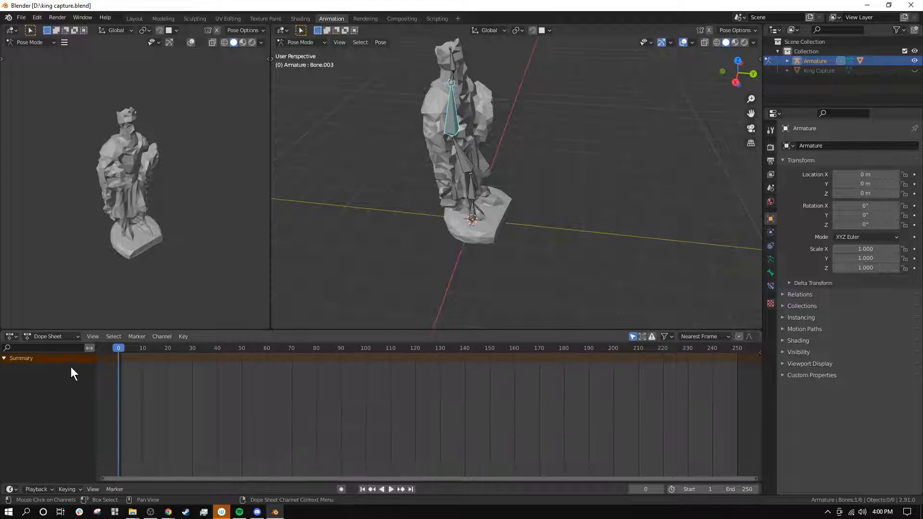
Step: Create a new action named Hopping for the armature in the Action Editor
left_click(40, 337)
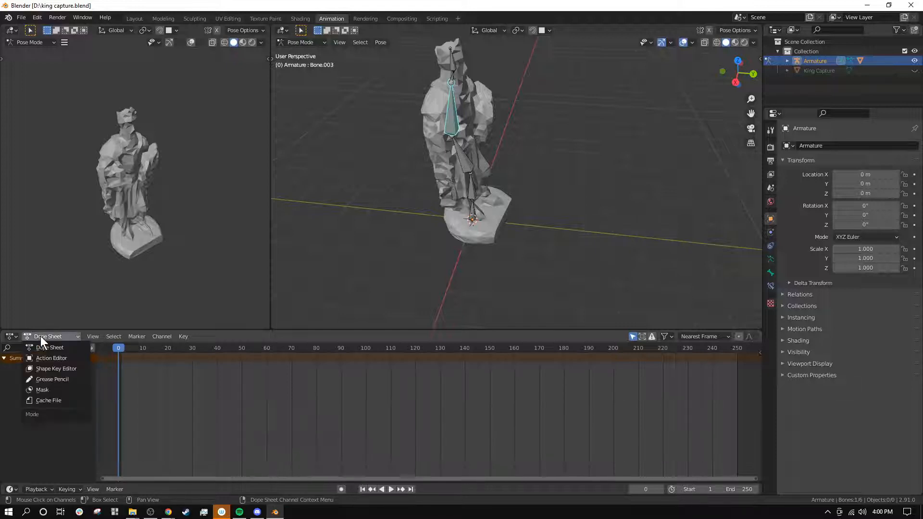
left_click(51, 358)
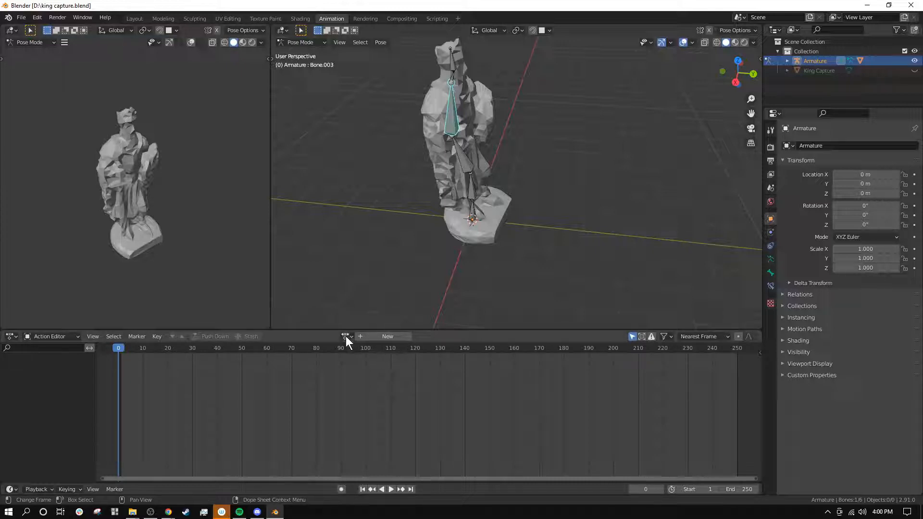
left_click(393, 337)
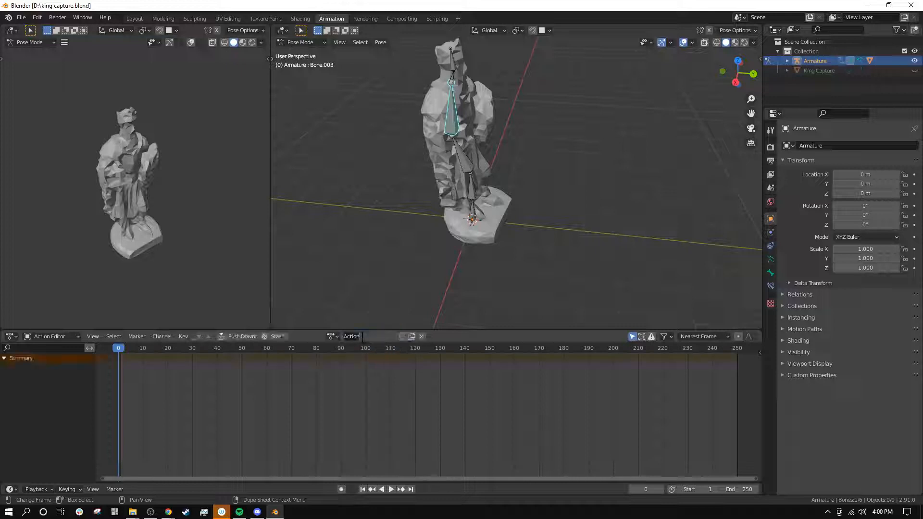
type("Hopping")
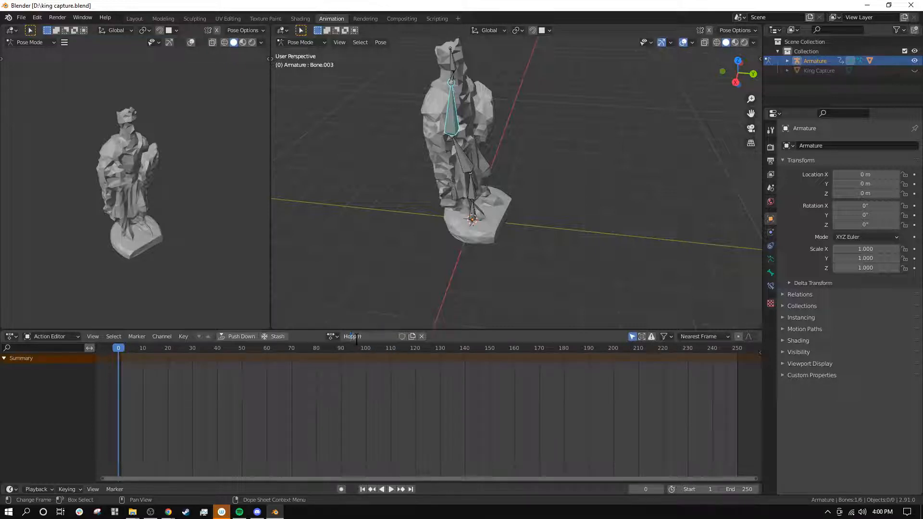
key("Return")
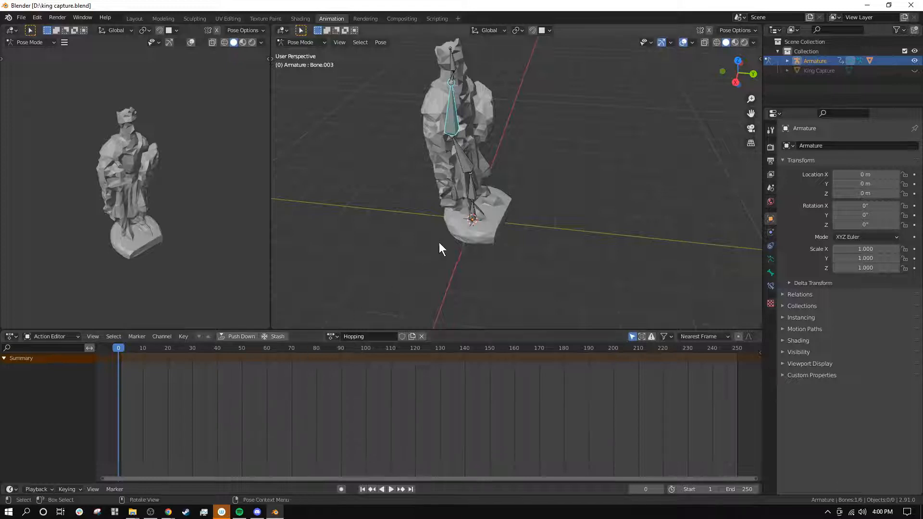
Step: Show the figure in right orthographic view and turn on automatic keyframing for the armature
left_click(737, 83)
scroll(597, 111, "up", 2)
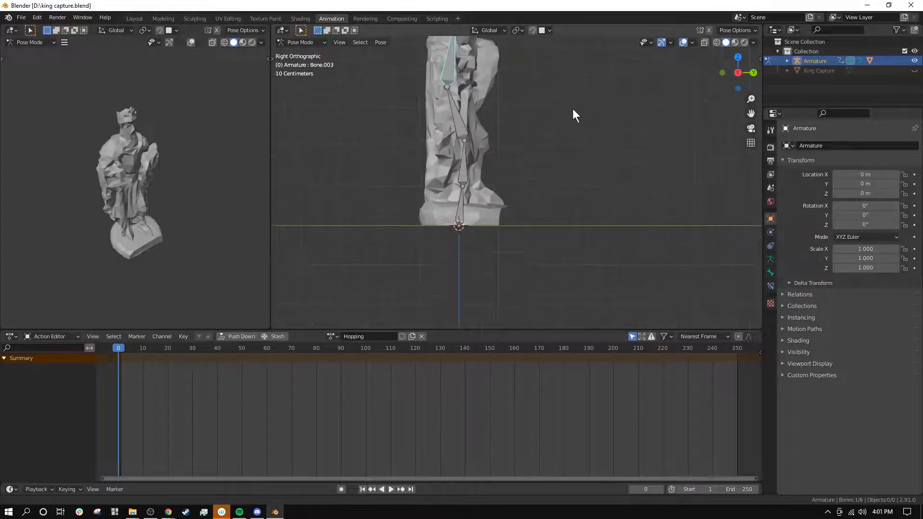
middle_click_drag(572, 108, 534, 174, "shift")
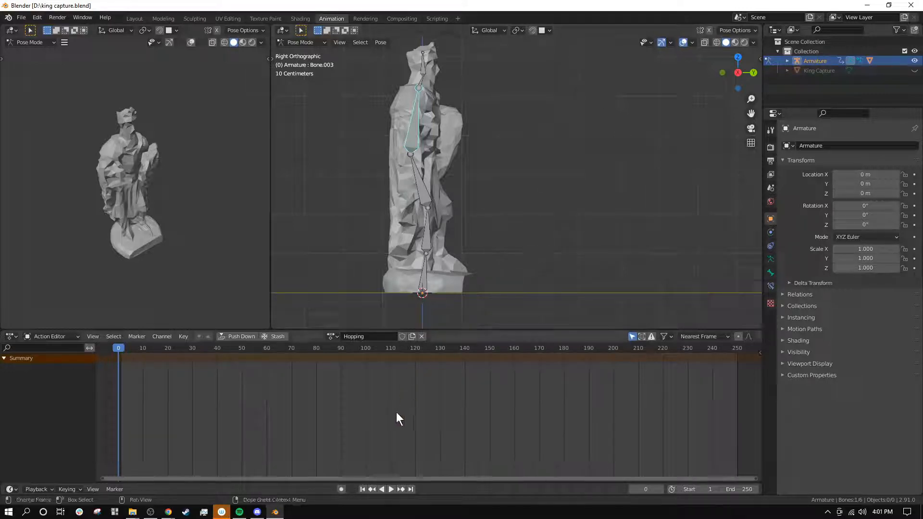
left_click(341, 489)
key("a")
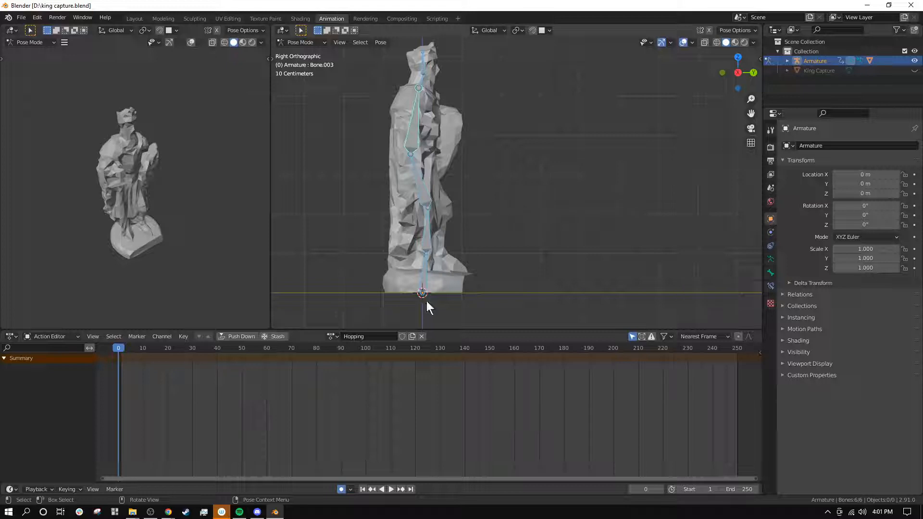
left_click_drag(423, 291, 421, 272)
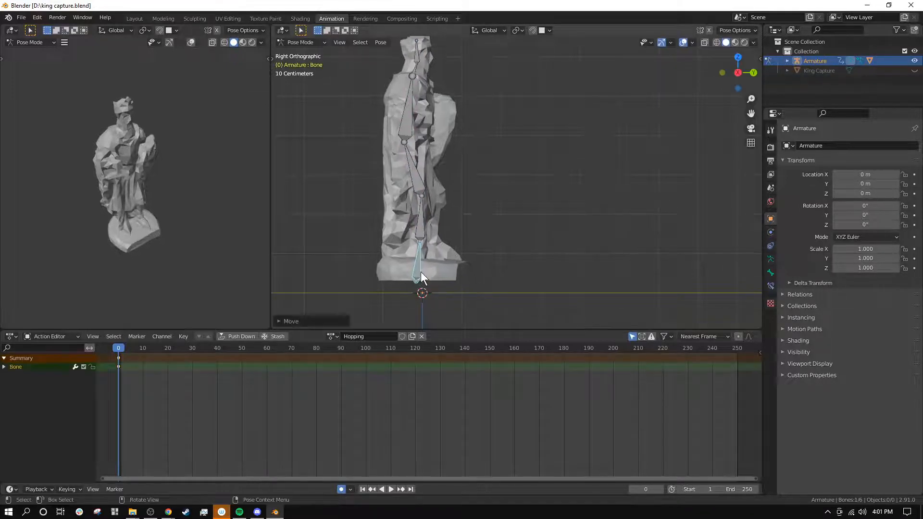
key("ctrl+z")
Step: Rotate Bone.001 forward by about 3.8° and Bone.002 slightly backward to key both at frame 0
left_click(437, 232)
key("r")
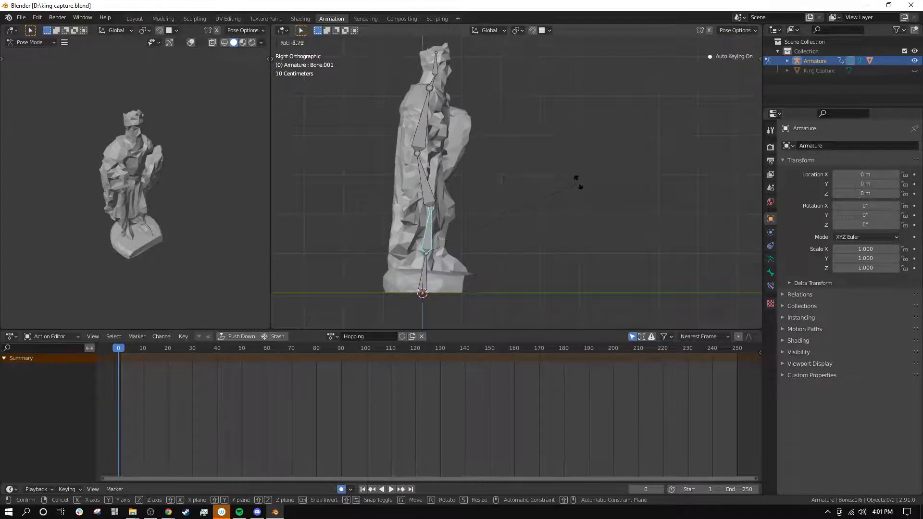
left_click(578, 183)
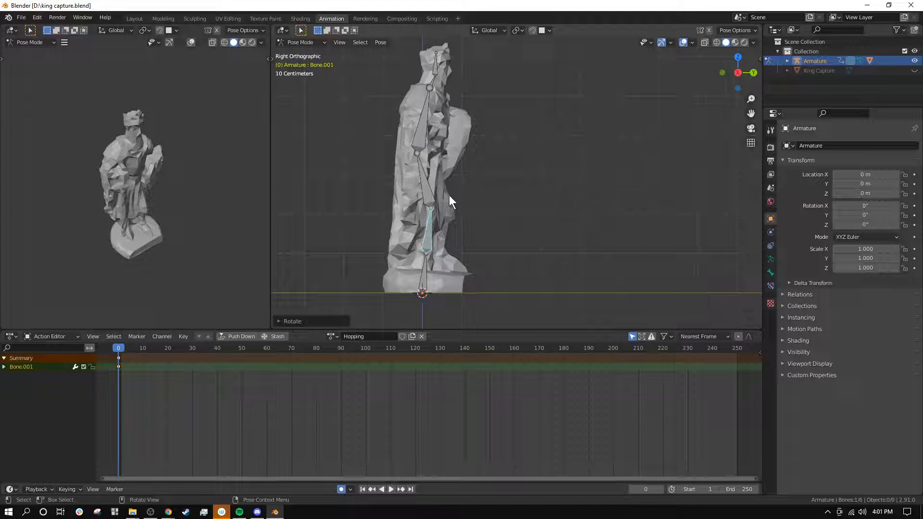
left_click(432, 189)
key("r")
left_click(494, 173)
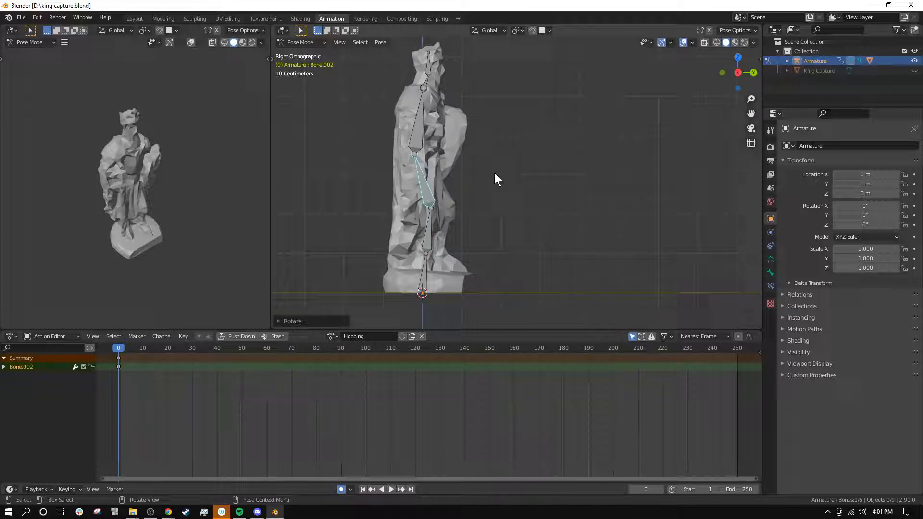
Step: Rotate the chest bone slightly forward and adjust the neck and head bones' rotations to key all three at frame 0
left_click(419, 128)
key("r")
left_click(494, 113)
left_click(436, 81)
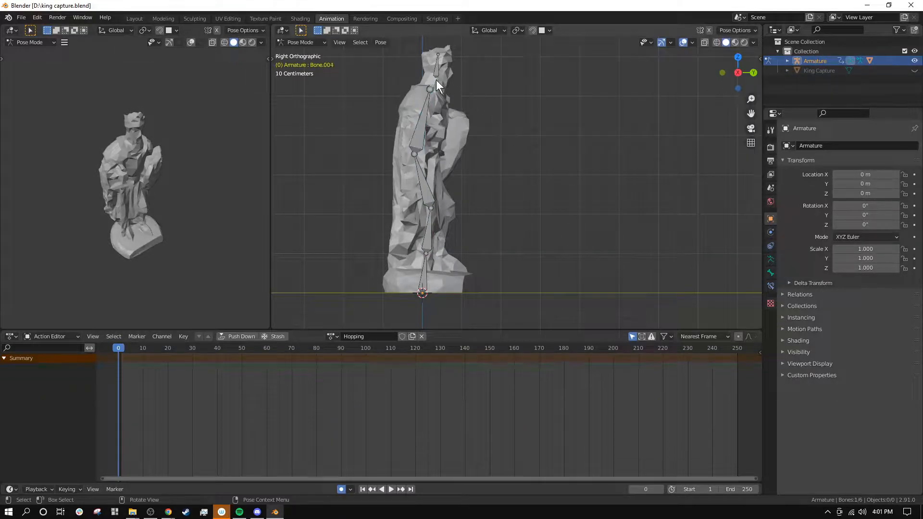
key("r")
left_click(522, 85)
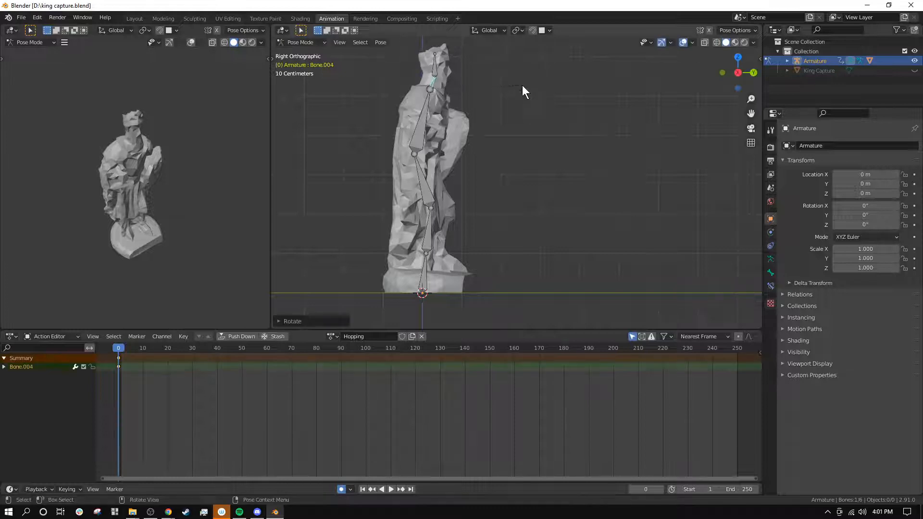
left_click(435, 62)
key("r")
left_click(487, 71)
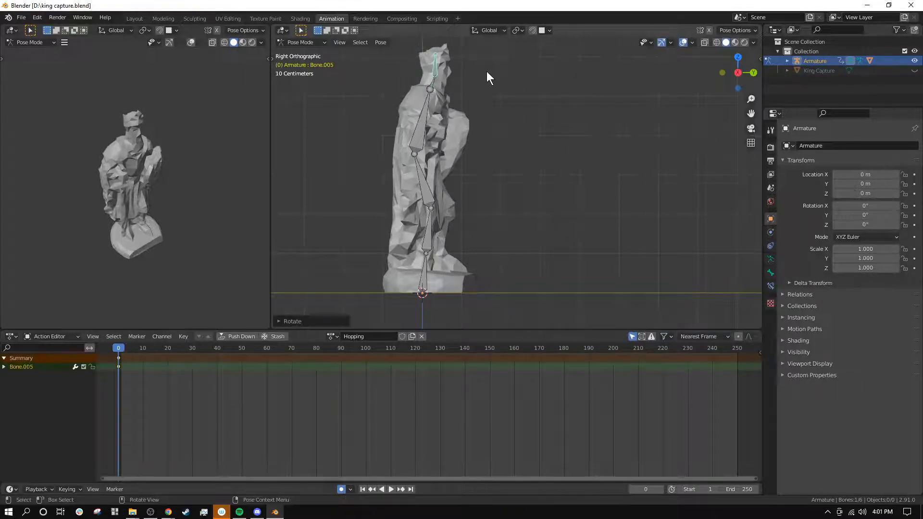
left_click(534, 124)
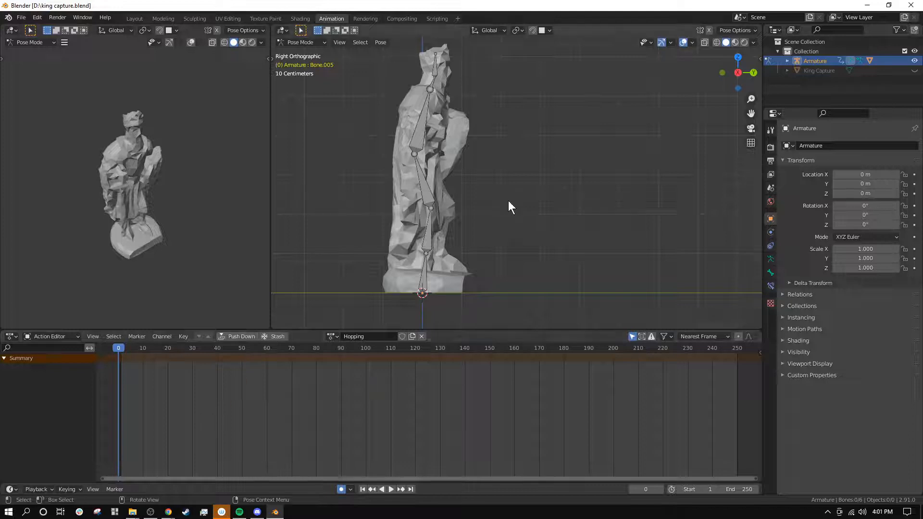
Step: Turn off the Only Show Selected filter so the Action Editor lists the channels of all keyed bones
key("a")
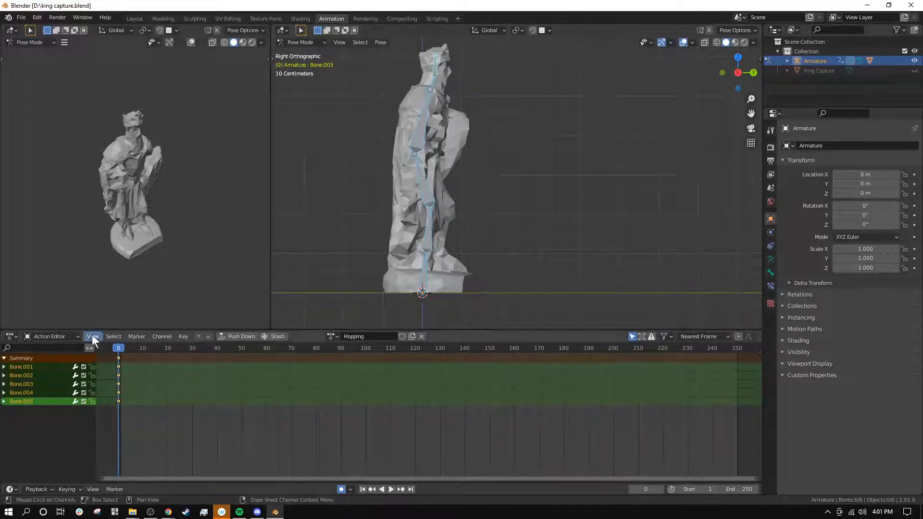
left_click(634, 338)
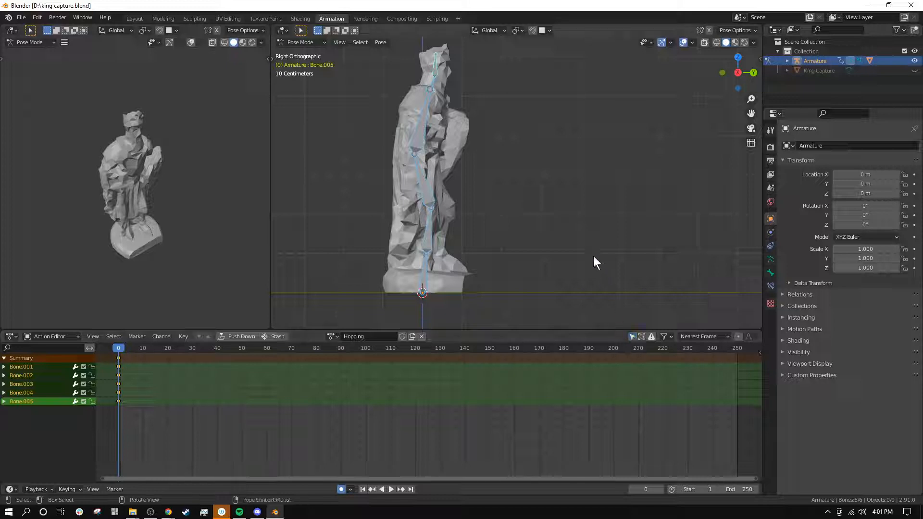
left_click(593, 257)
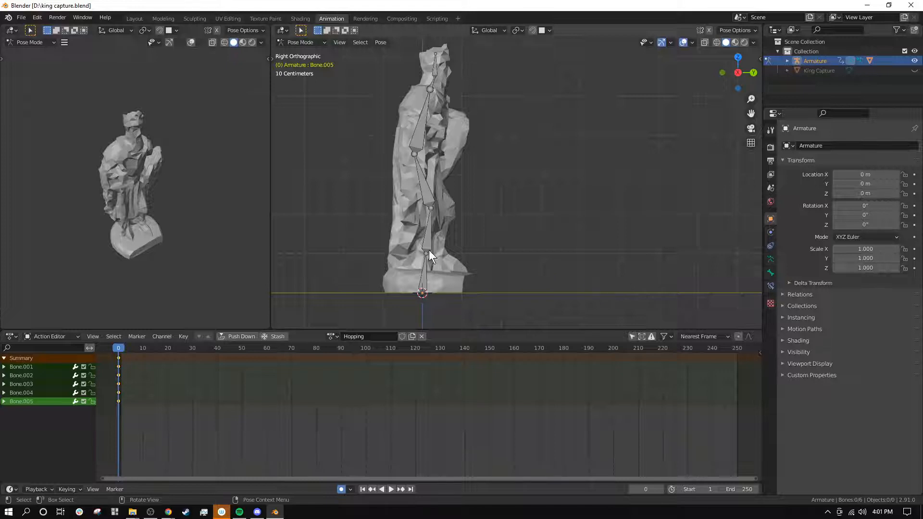
left_click(425, 270)
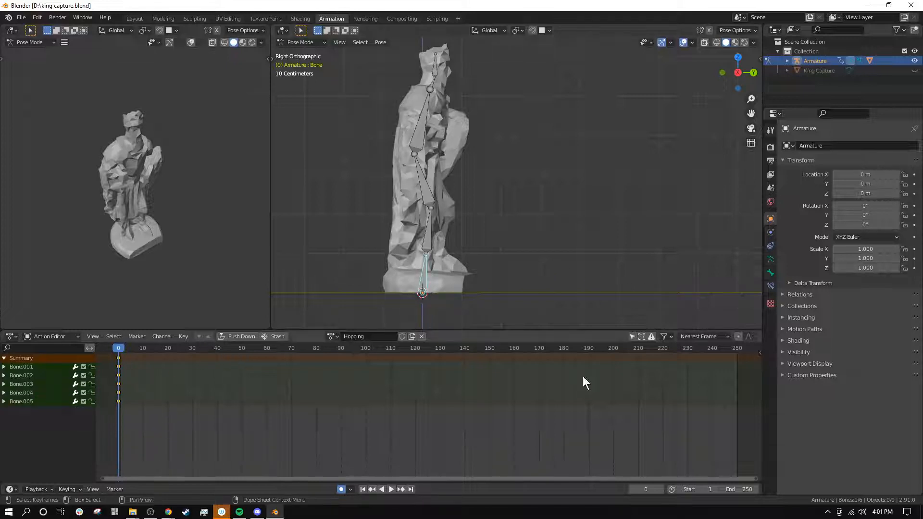
left_click(632, 336)
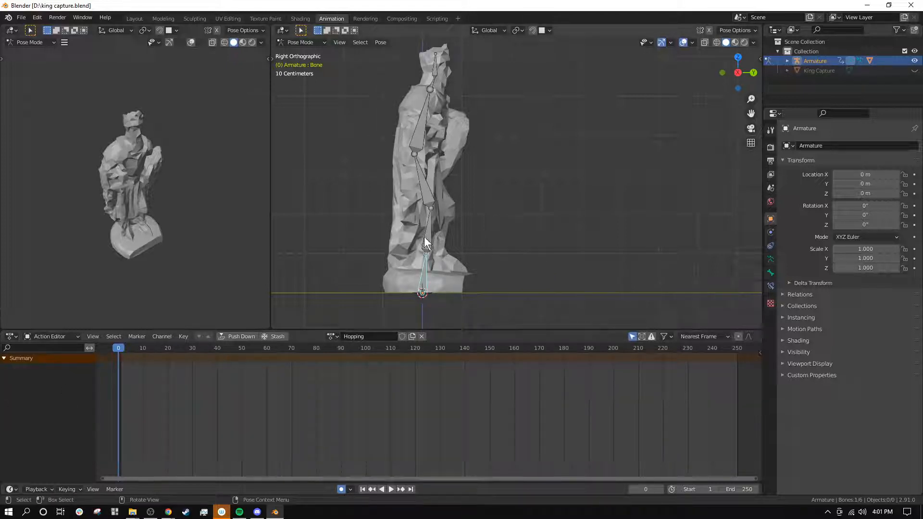
left_click(425, 238)
left_click(633, 336)
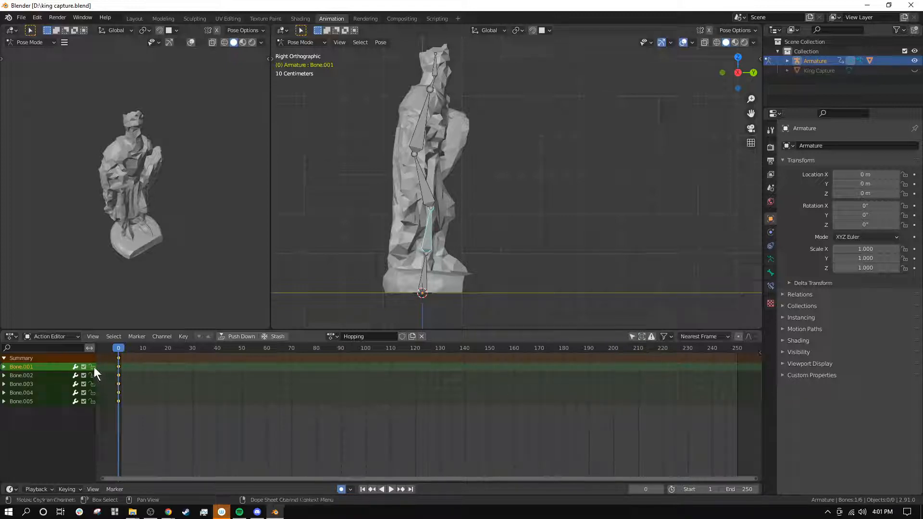
Step: Rotate the root bone at the statue's base very slightly to give it a keyframe at frame 0
left_click(422, 271)
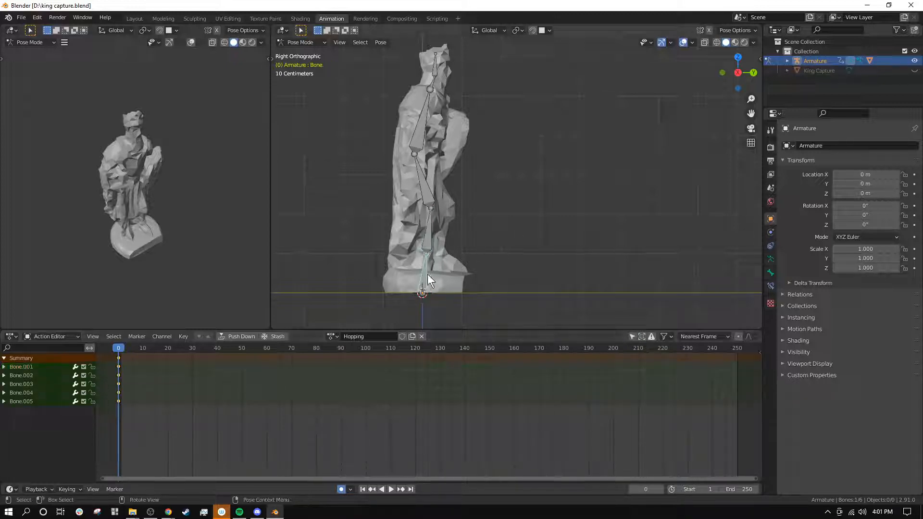
key("r")
left_click(573, 252)
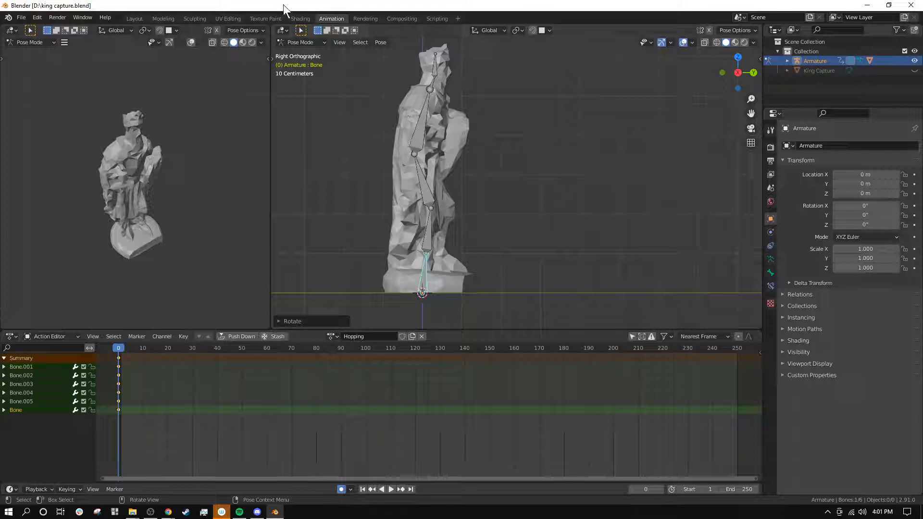
Step: Readjust the rotations of the neck bone and the chest bone slightly at frame 0
left_click(432, 68)
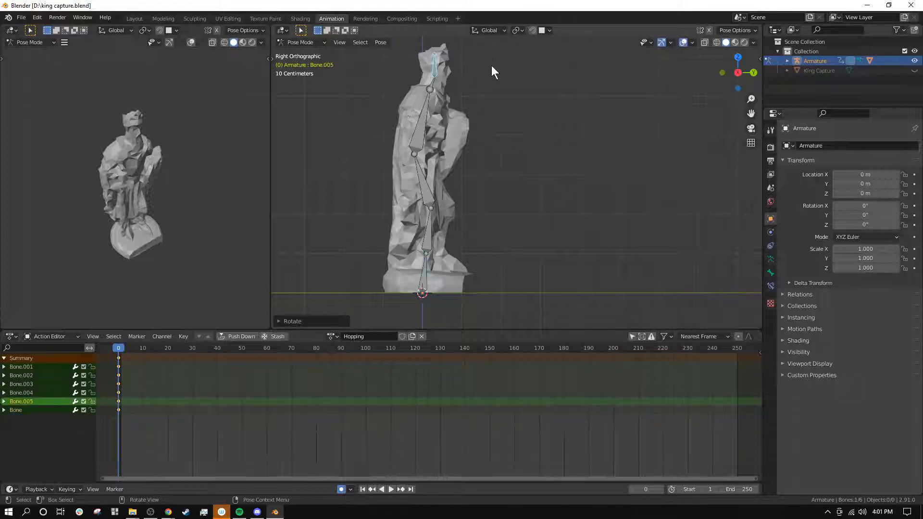
left_click(431, 85)
key("r")
left_click(509, 85)
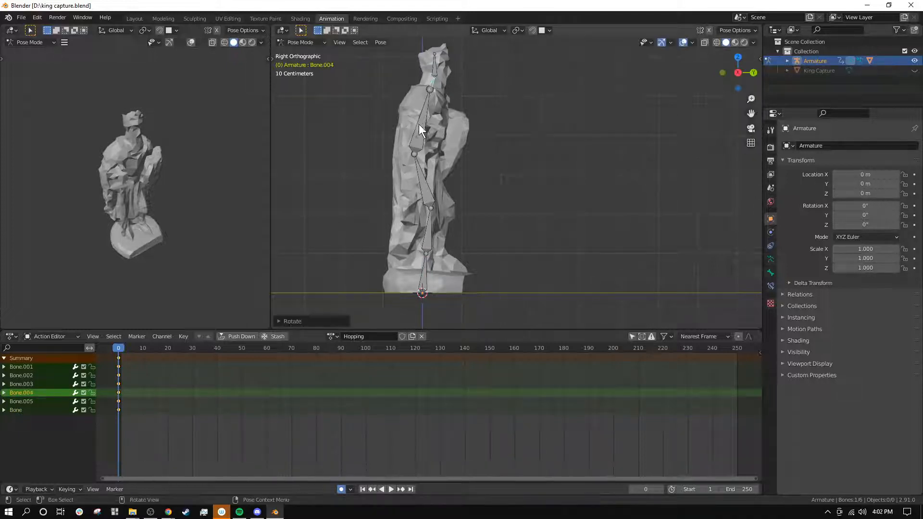
left_click(417, 122)
key("r")
left_click(529, 110)
left_click(424, 170)
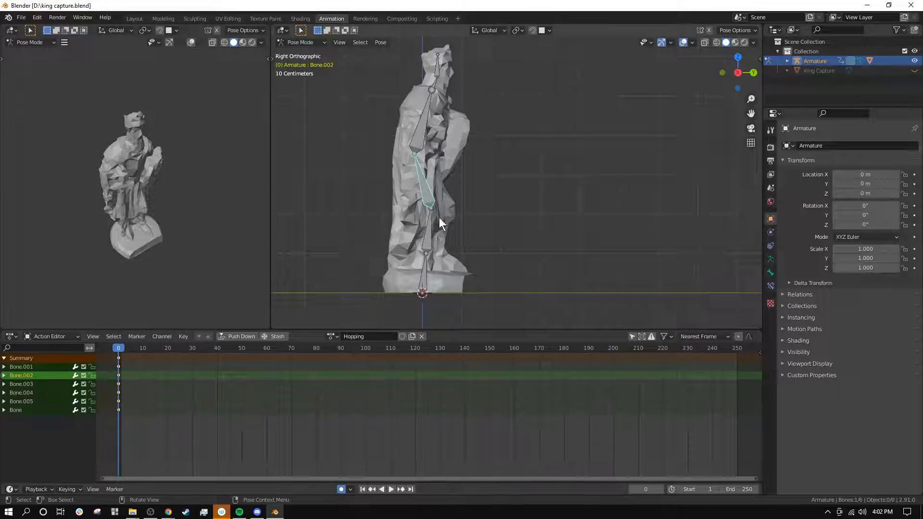
Step: At frame 5, rotate Bone.001 forward and Bone.002 backward to bend the statue into a crouch
scroll(441, 218, "down", 1)
middle_click_drag(479, 214, 402, 232, "shift")
scroll(118, 371, "up", 7)
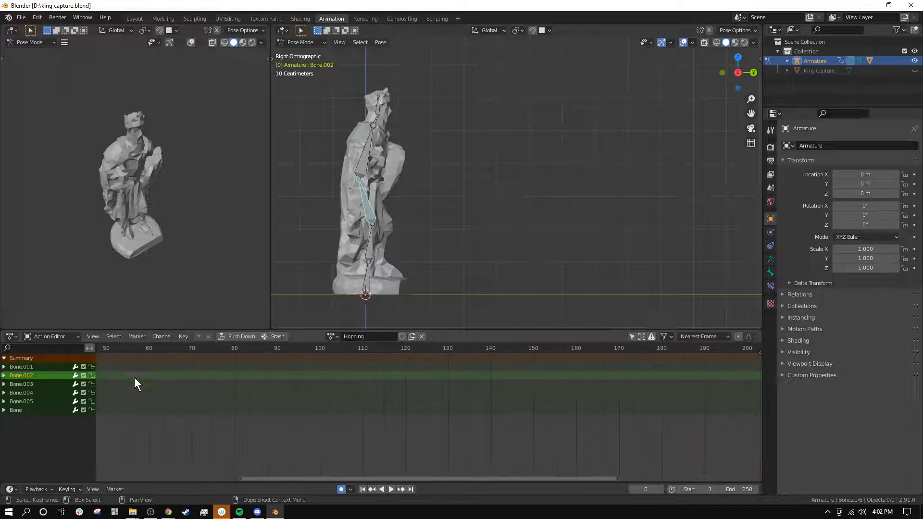
middle_click_drag(160, 378, 500, 397)
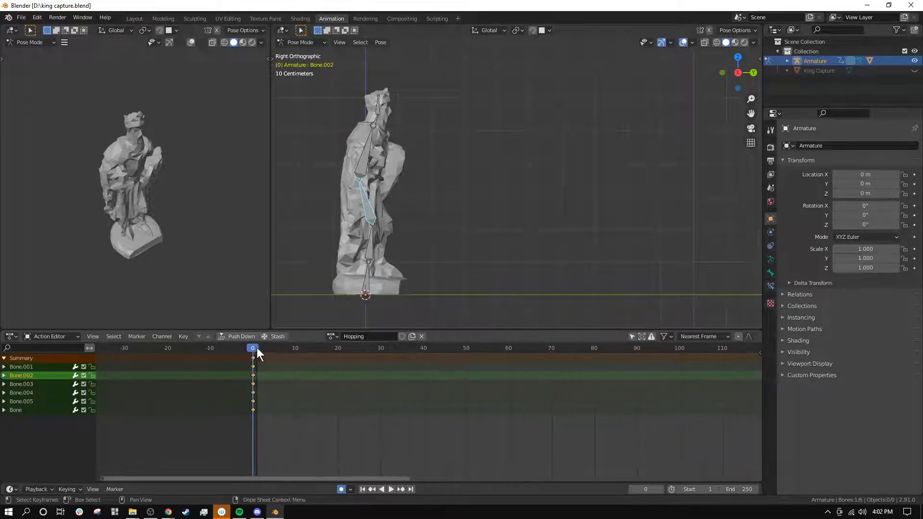
left_click_drag(257, 347, 274, 351)
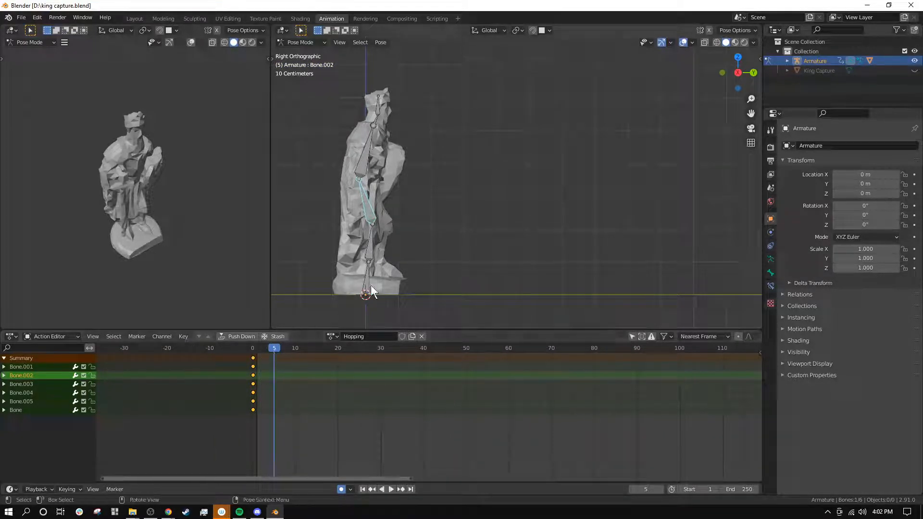
middle_click_drag(377, 242, 447, 213, "shift")
scroll(407, 223, "up", 2)
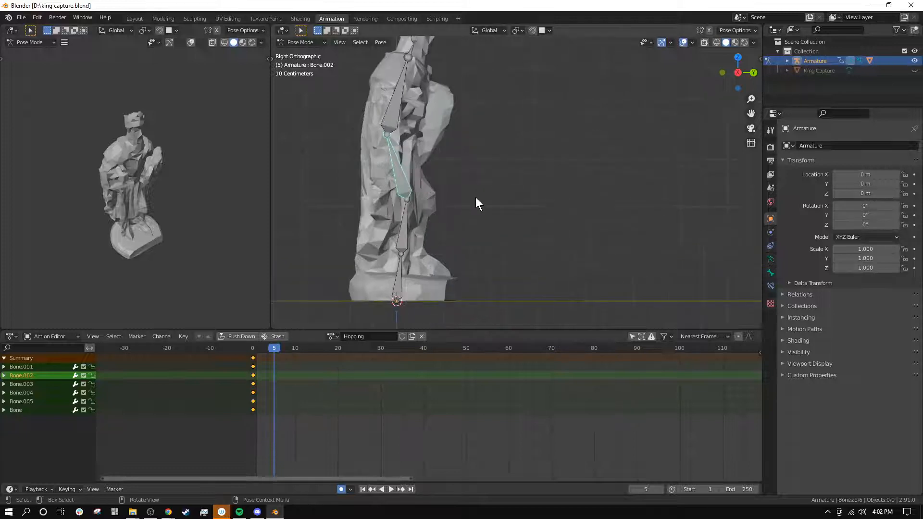
left_click(403, 236)
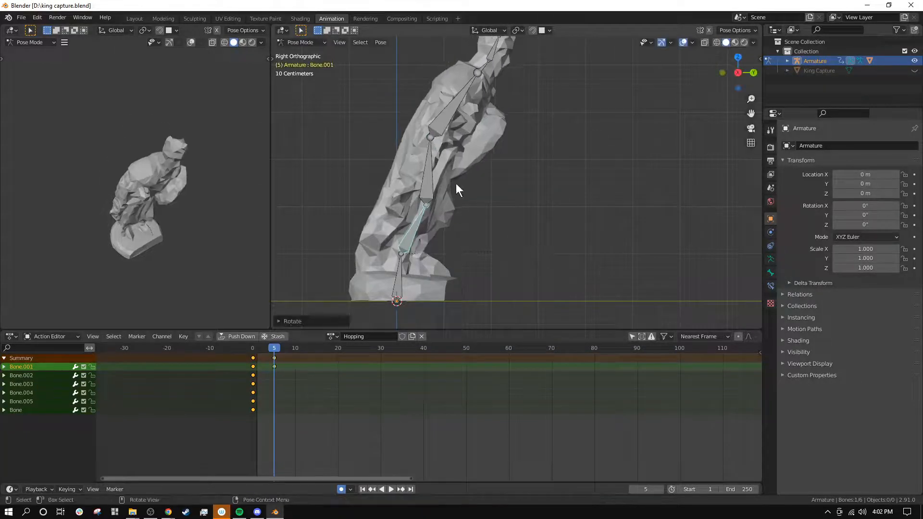
left_click(429, 174)
left_click(429, 174)
key("r")
left_click(426, 198)
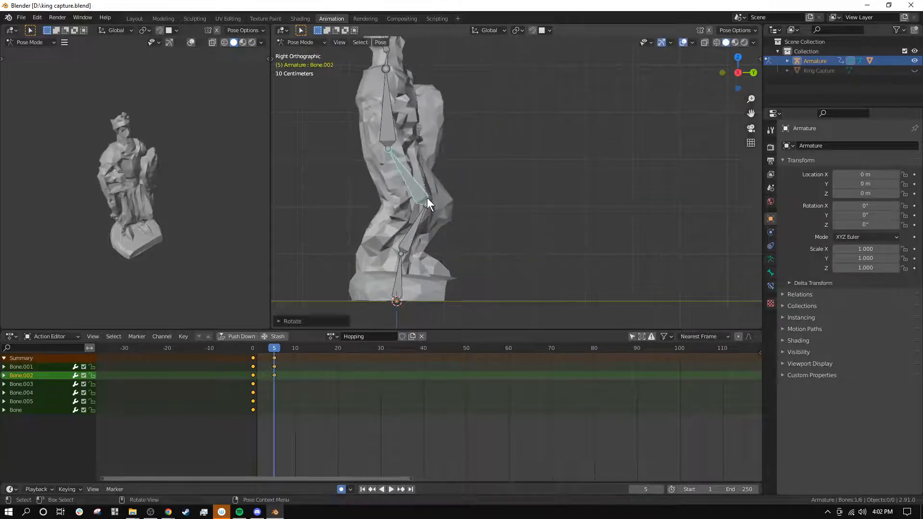
Step: Deepen the frame 5 crouch by bending Bone.001 and Bone.002 further and tilting the chest bone about 60° forward
left_click(417, 226)
key("r")
left_click(444, 200)
left_click(444, 200)
key("r")
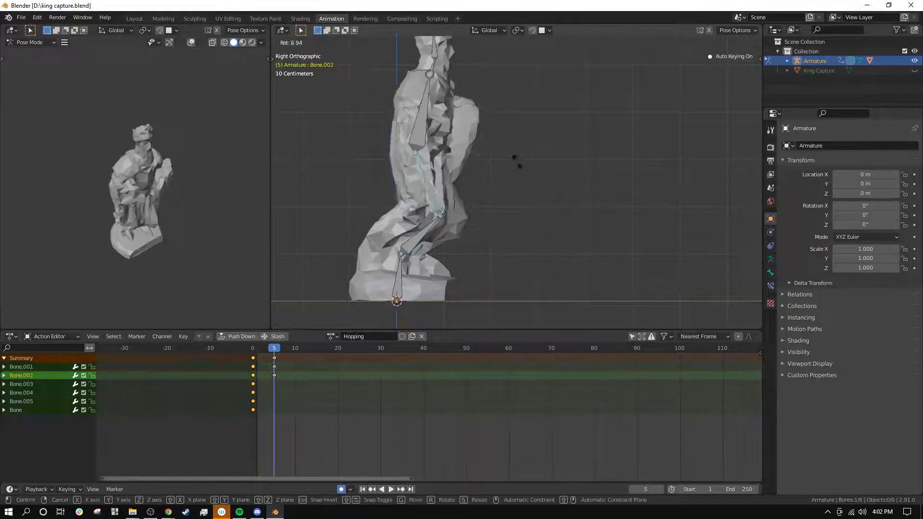
left_click(486, 148)
left_click(391, 136)
key("r")
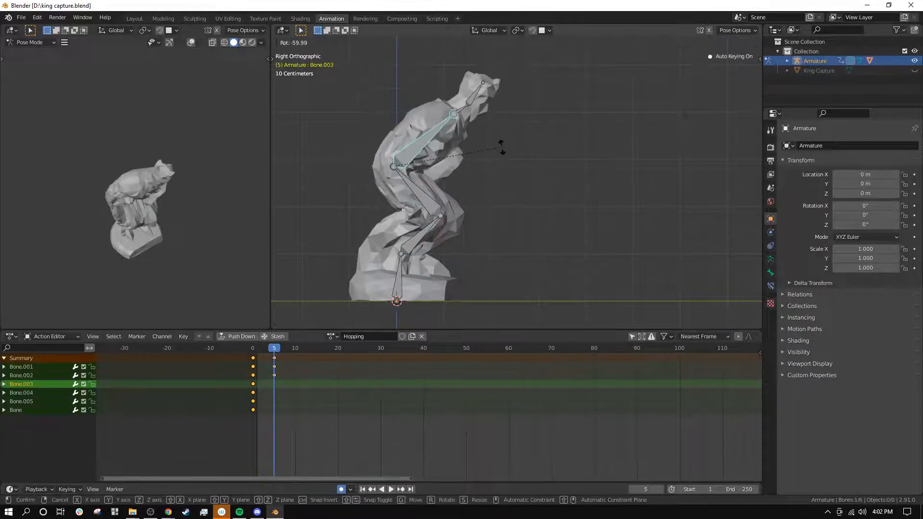
left_click(501, 144)
Step: Rotate Bone.001 back toward upright and tilt the neck bone forward at frame 5
left_click(424, 237)
key("r")
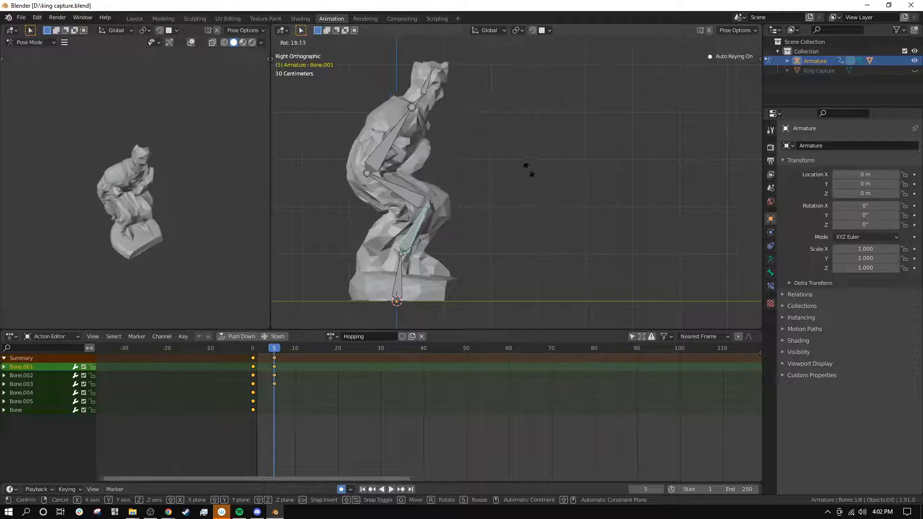
left_click(411, 93)
left_click(404, 102)
key("r")
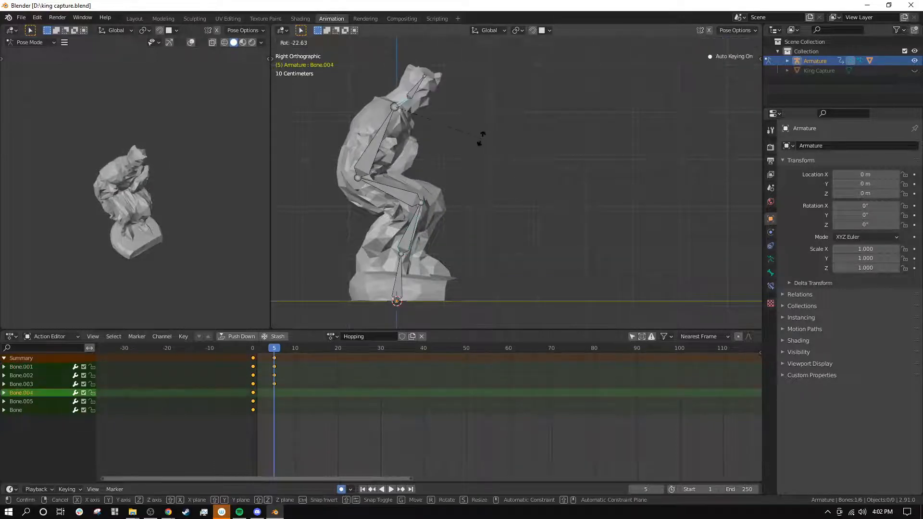
left_click(481, 145)
Step: Lean the chest bone slightly further forward and rotate the neck bone back to raise the head at frame 5
left_click(391, 146)
key("r")
left_click(442, 117)
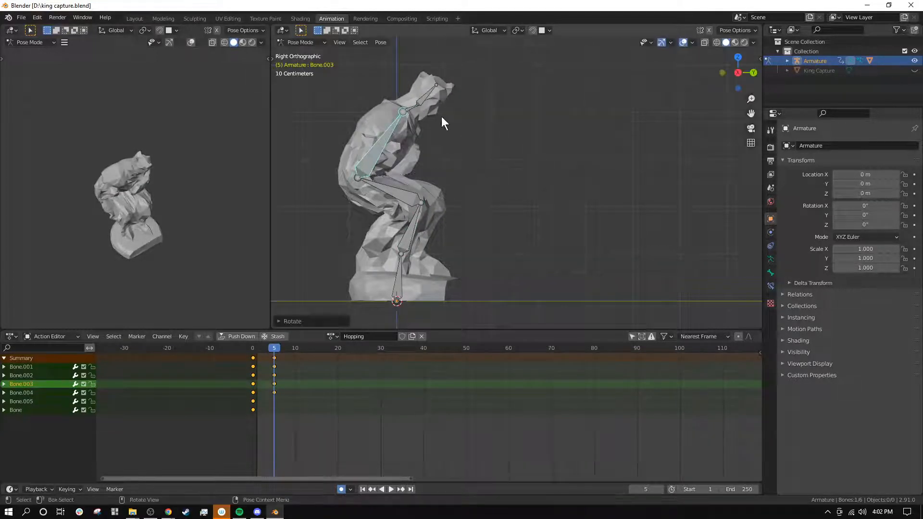
left_click(404, 111)
key("r")
left_click(486, 99)
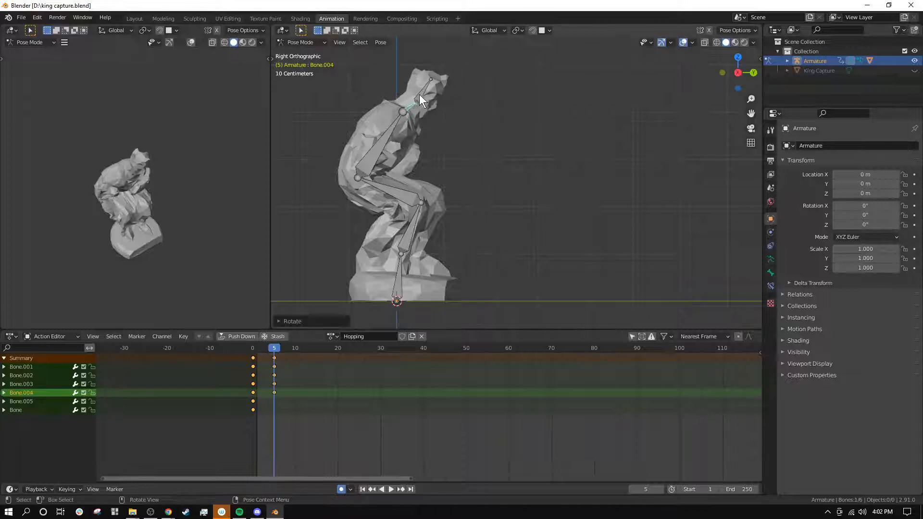
key("r")
left_click(519, 91)
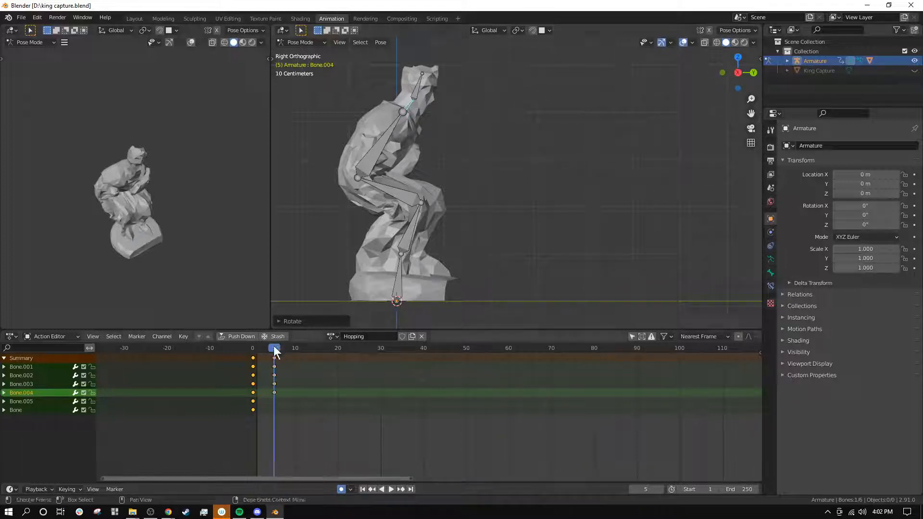
Step: At frame 10, rotate Bone.002 forward and the chest bone backward to stretch the body out of the crouch
left_click_drag(275, 347, 296, 354)
middle_click_drag(559, 223, 524, 224, "shift")
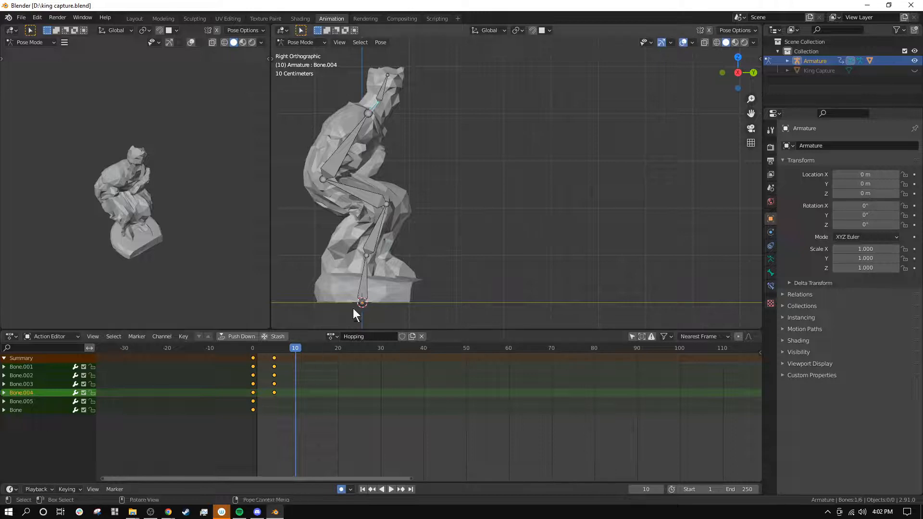
scroll(370, 302, "down", 2)
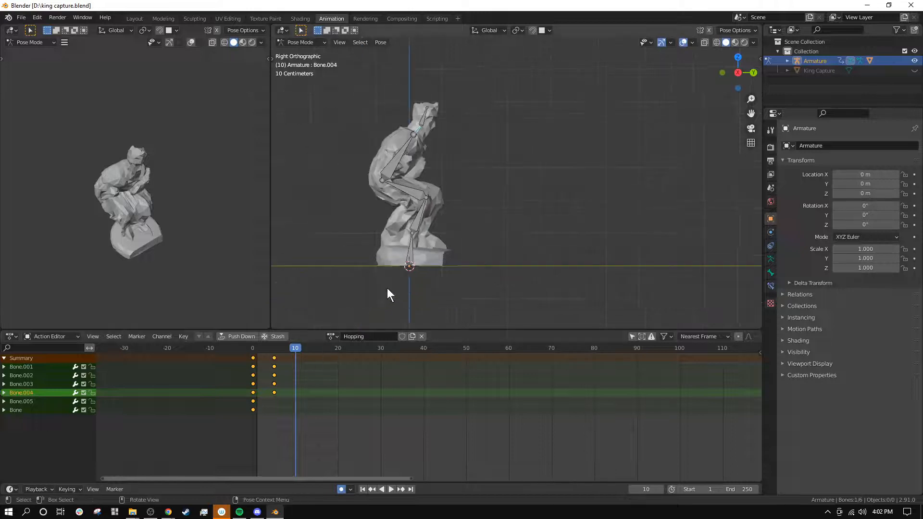
left_click(405, 183)
key("r")
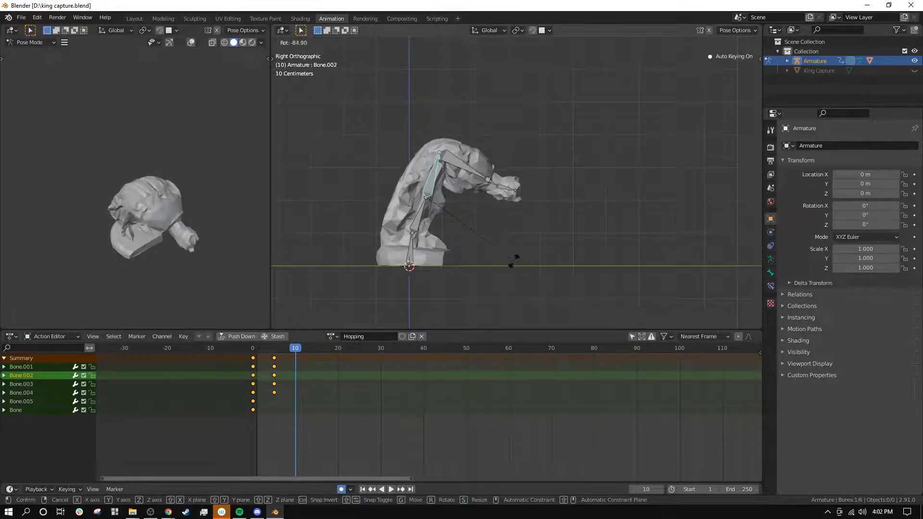
left_click(480, 195)
left_click(471, 177)
key("r")
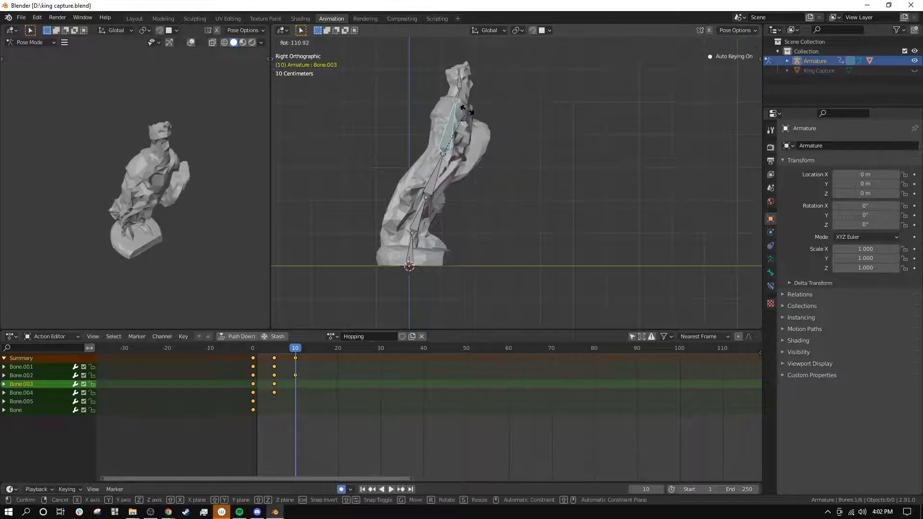
left_click(477, 98)
Step: Tilt the root bone forward and lift it off the ground line at frame 10
left_click(408, 246)
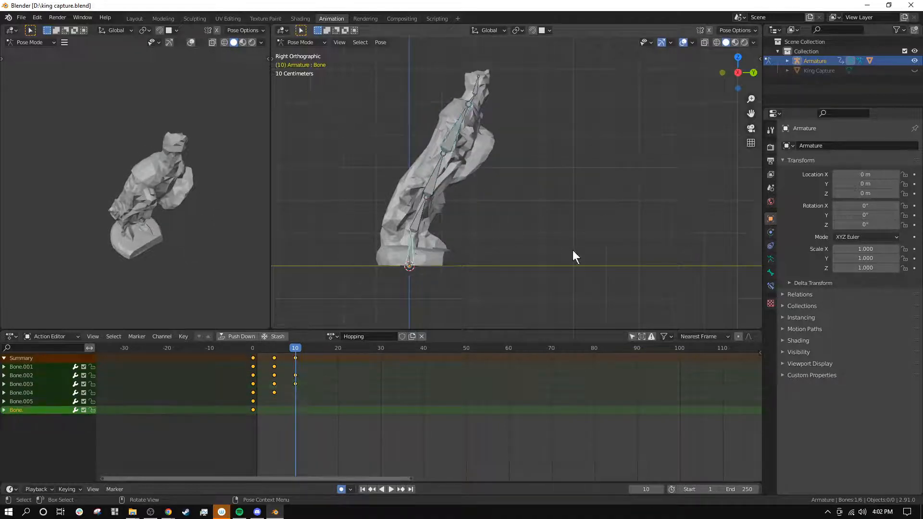
key("r")
left_click(551, 320)
key("g")
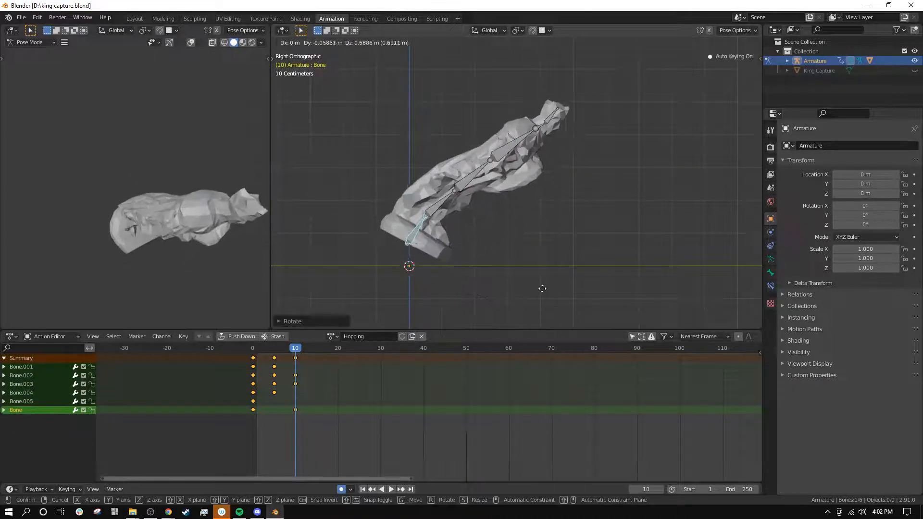
left_click(455, 226)
Step: Rotate Bone.001 backward to reduce the body's forward lean at frame 10
left_click(439, 206)
key("r")
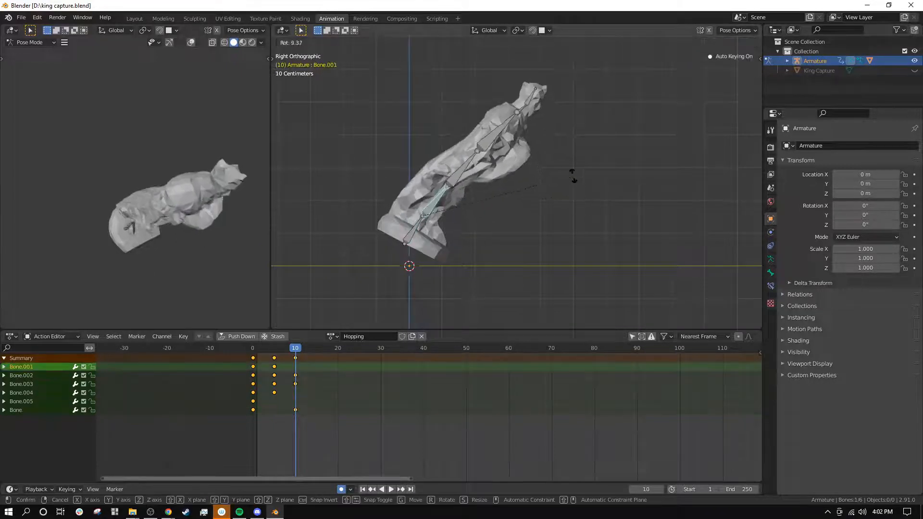
left_click(557, 166)
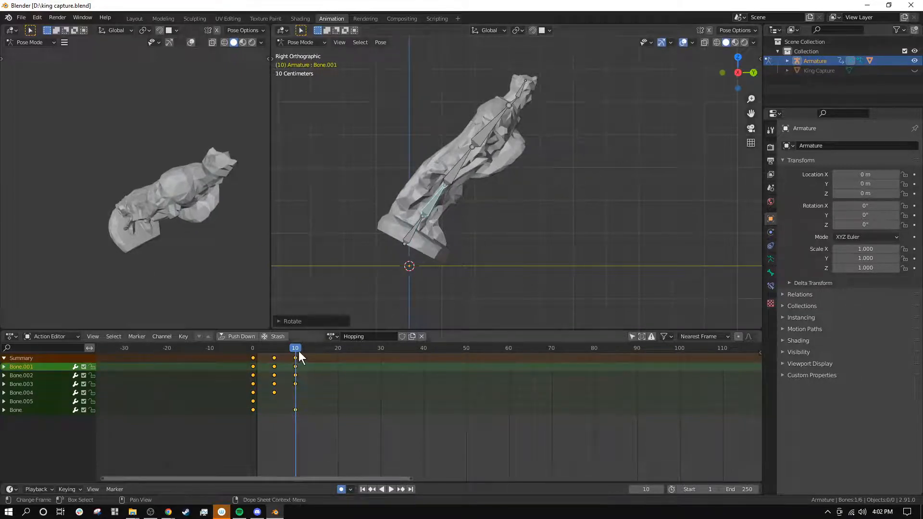
Step: Scrub and play the first 10 frames to review when the root bone starts moving
left_click_drag(298, 351, 258, 368)
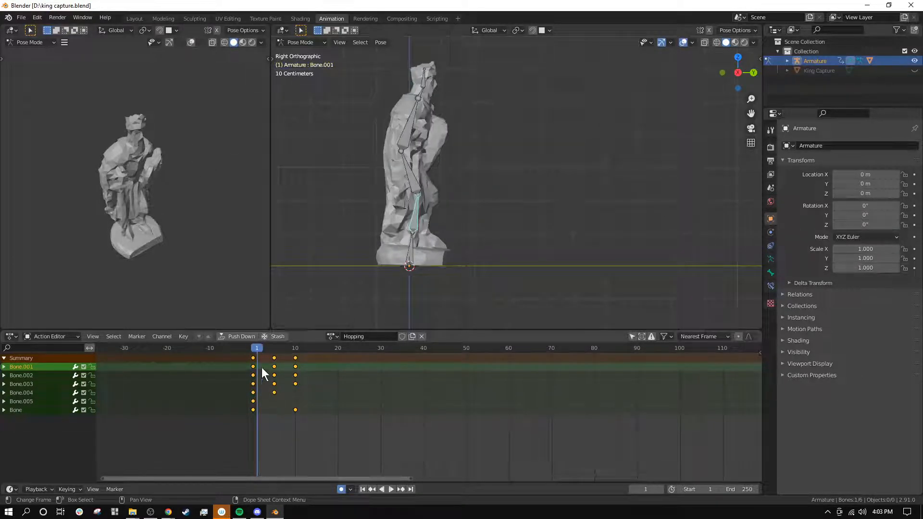
left_click(410, 255)
key("space")
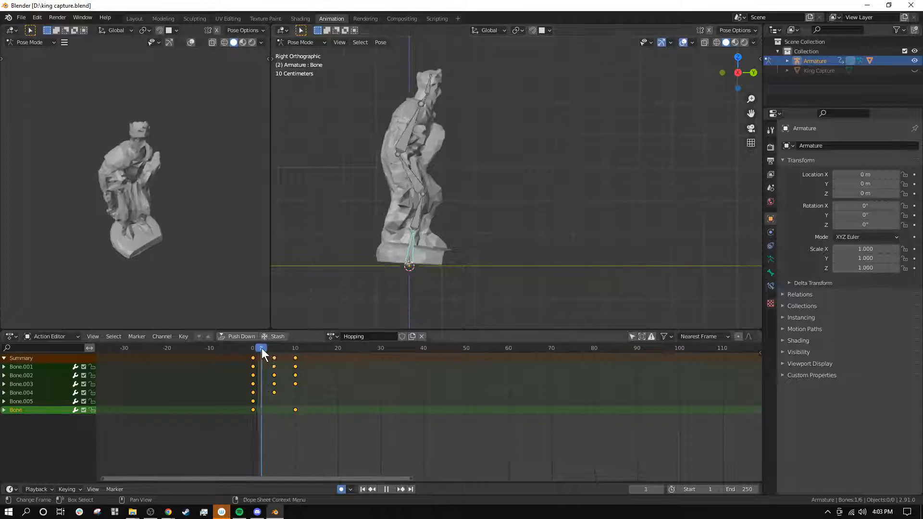
left_click_drag(277, 349, 255, 354)
key("space")
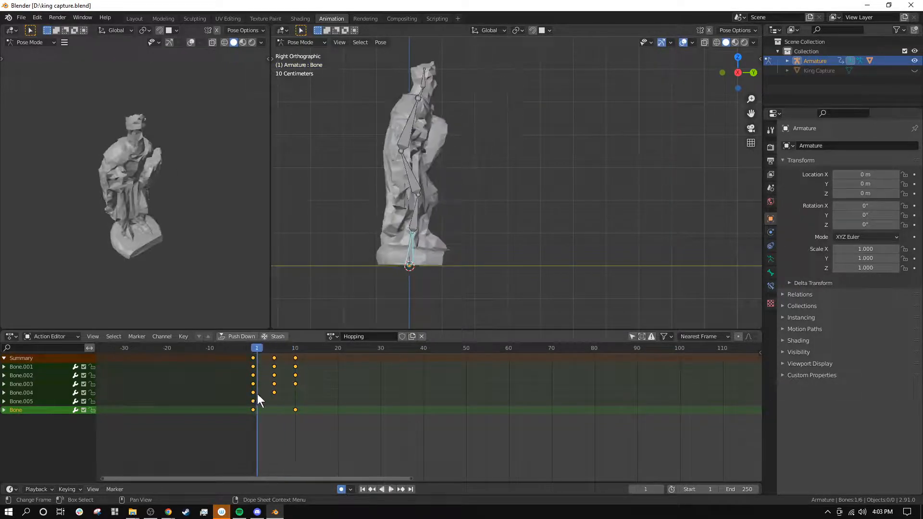
Step: Copy the root bone's frame 0 keyframe to frame 5 so the base holds still during the crouch
left_click(254, 411)
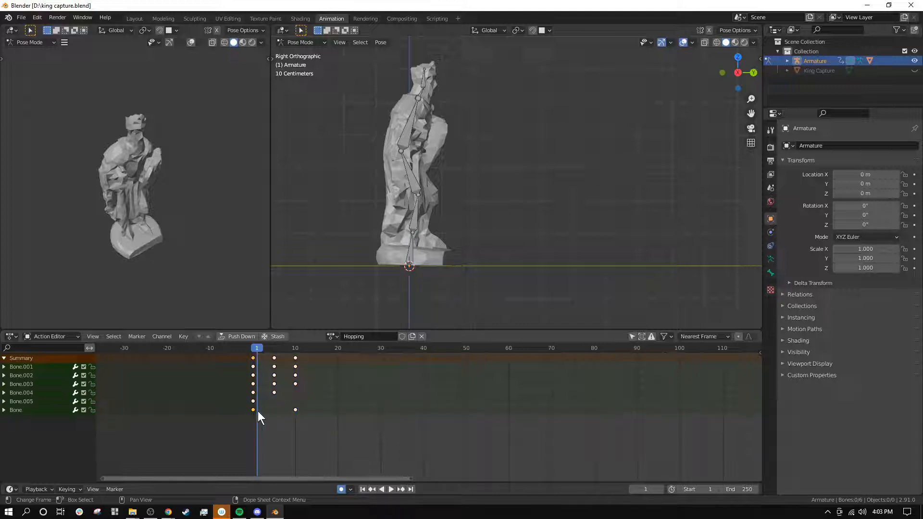
left_click_drag(262, 348, 287, 371)
key("ctrl+v")
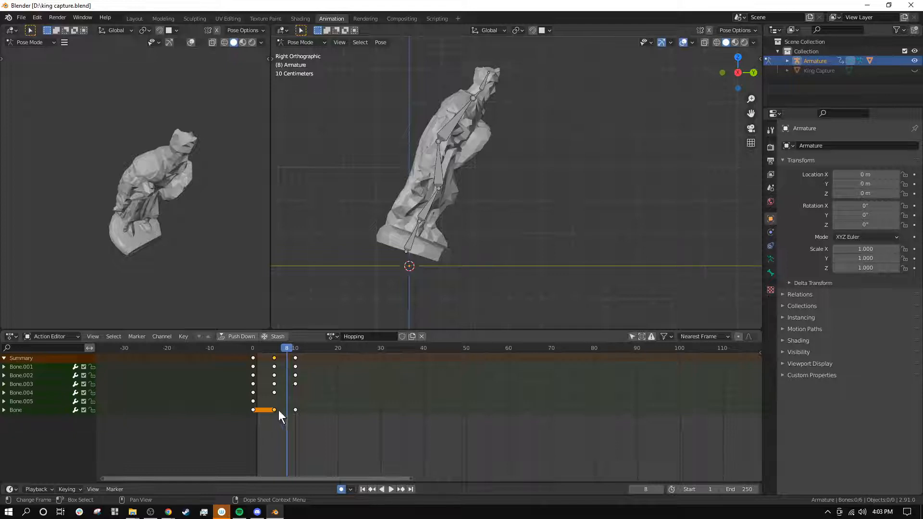
Step: Try the root bone's copied keyframe at frame 7, move it back to frame 5, and replay the motion
left_click_drag(278, 411, 285, 409)
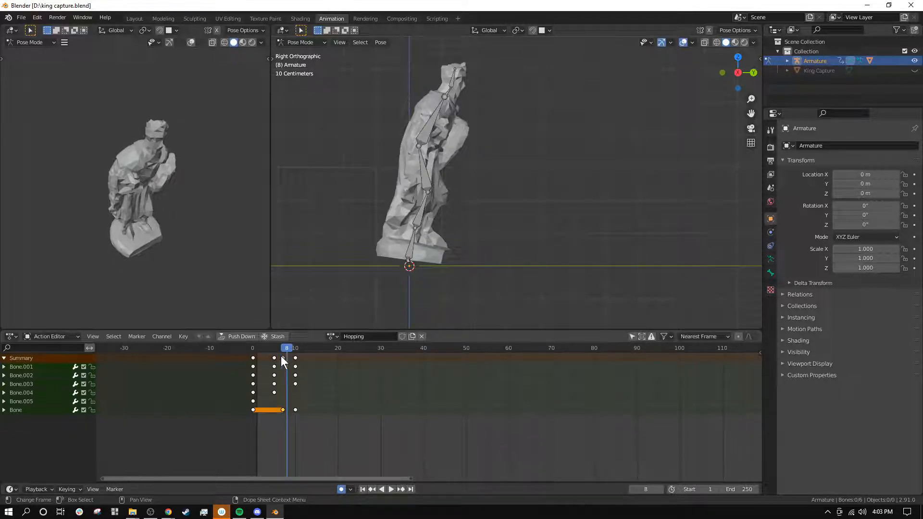
mouse_move(286, 349)
left_mouse_down()
mouse_move(237, 348)
mouse_move(296, 376)
mouse_move(252, 350)
mouse_move(296, 359)
left_mouse_up()
key("g")
left_click(264, 413)
left_click(272, 350)
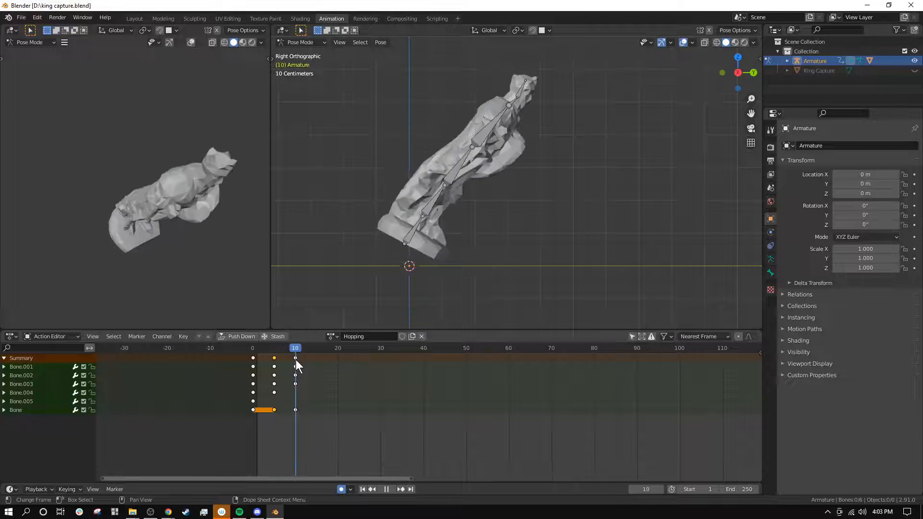
Step: At frame 15, move the root bone forward and up, and rotate it backward so the base swings ahead
middle_click_drag(538, 225, 467, 249, "shift")
left_click_drag(312, 348, 319, 345)
left_click(337, 260)
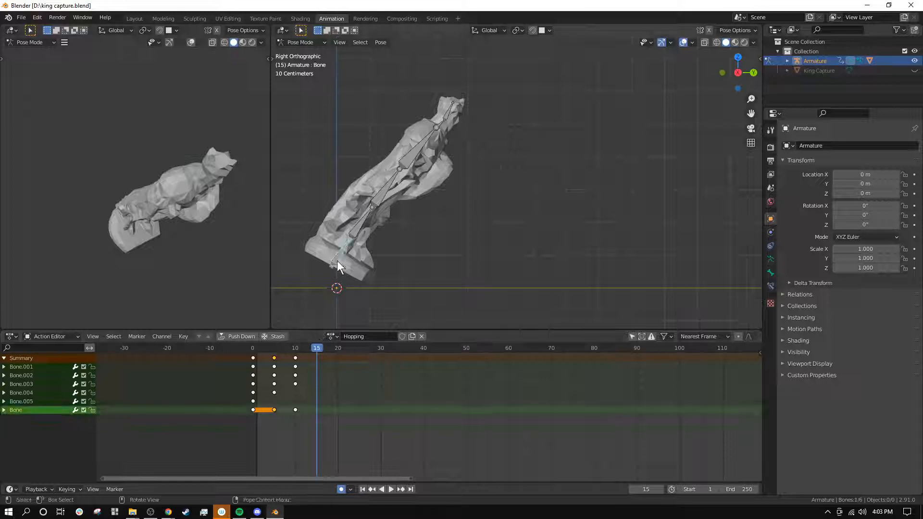
key("g")
key("r")
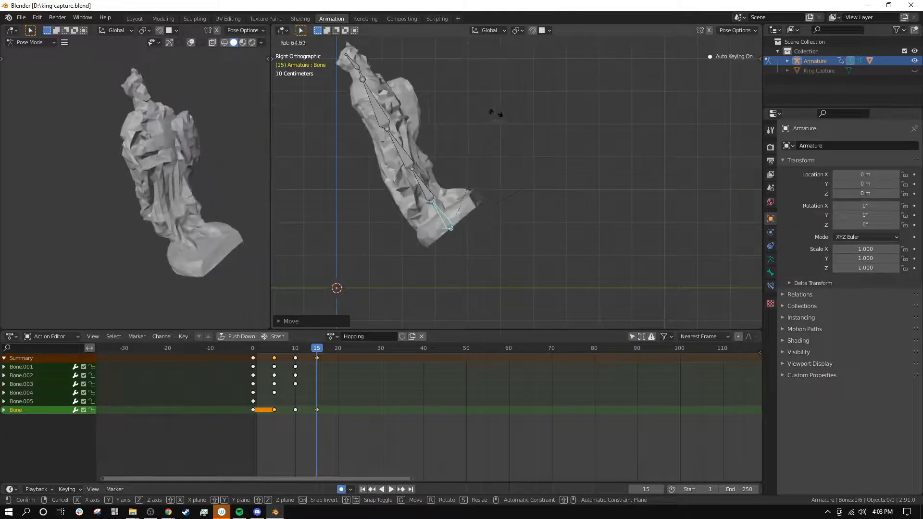
left_click(431, 195)
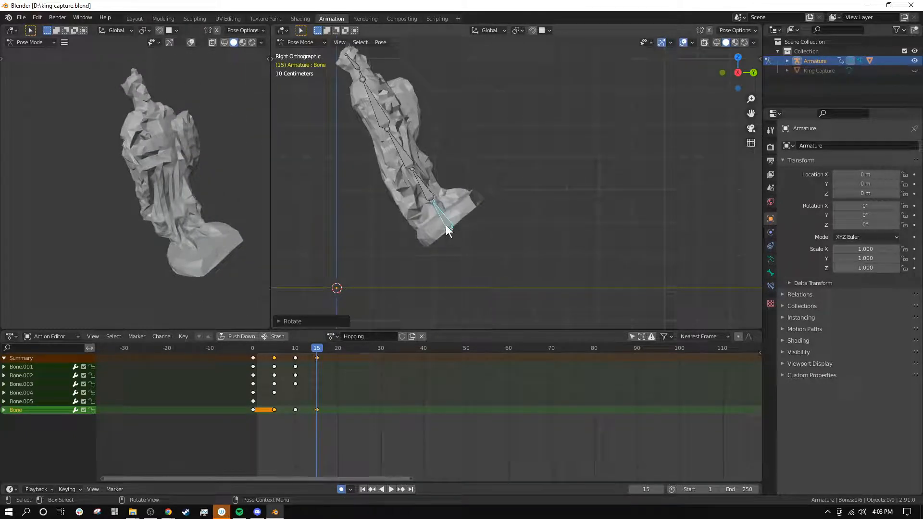
scroll(443, 218, "down", 1)
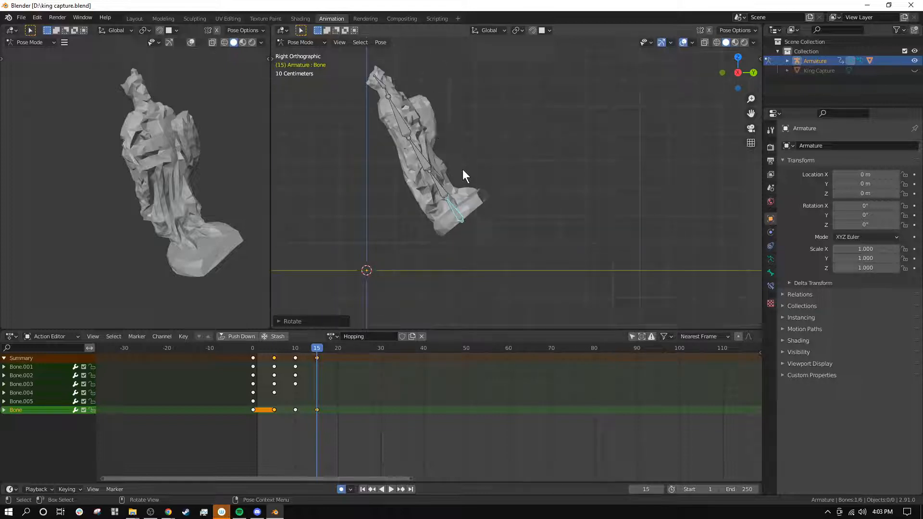
Step: At frame 15, raise the root bone higher and tilt it farther back so the base leads the body
key("g")
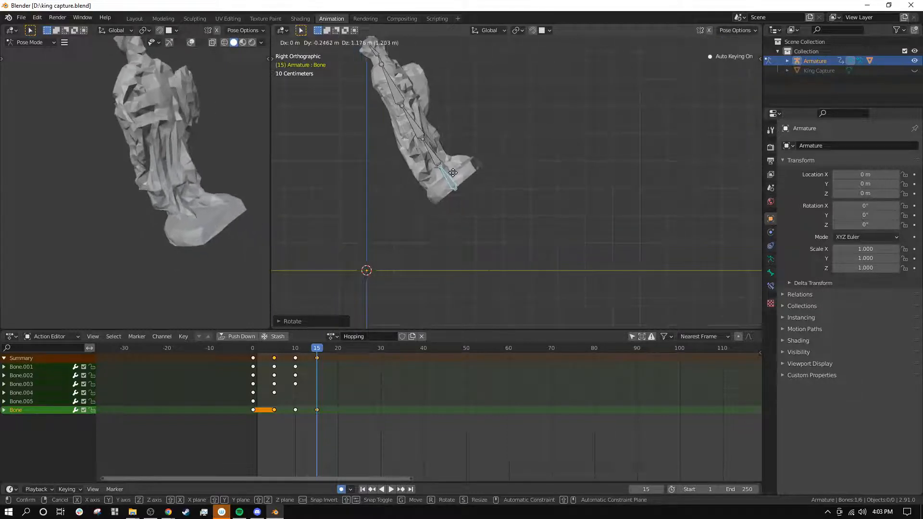
left_click(456, 175)
key("r")
left_click(497, 188)
key("g")
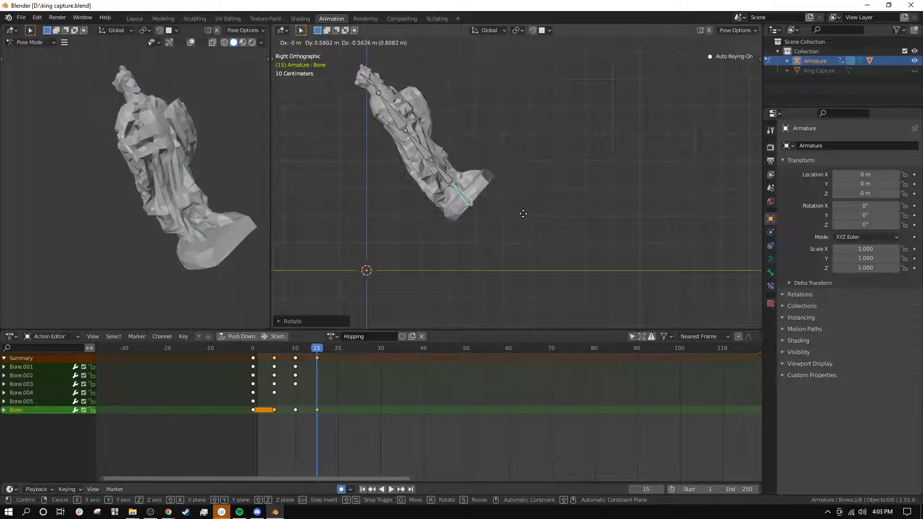
left_click(512, 201)
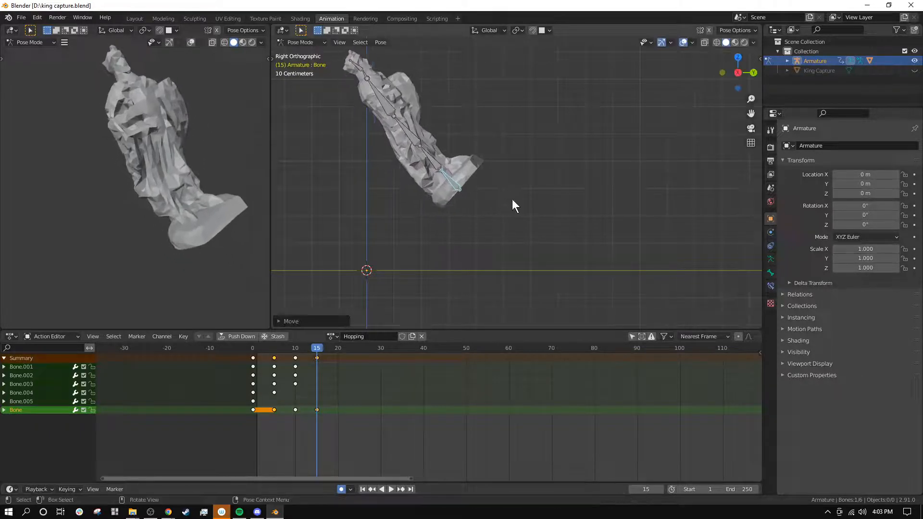
Step: At frame 15, rotate Bone.001 forward and Bone.002 backward to start folding the legs in mid-air
left_click(441, 163)
key("r")
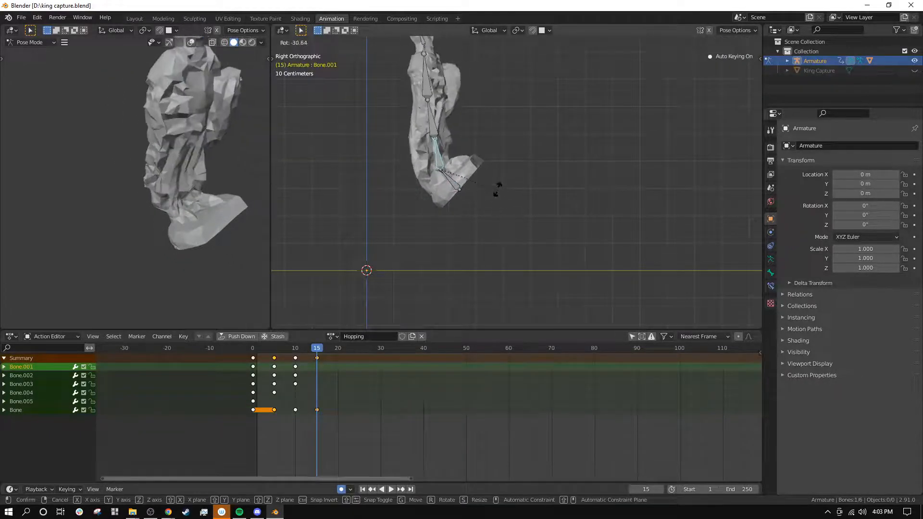
left_click(501, 236)
left_click(459, 128)
key("r")
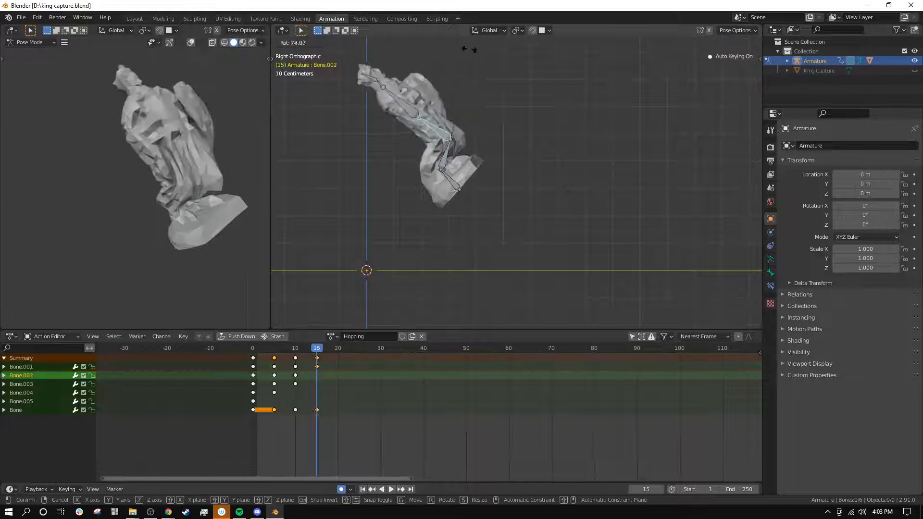
left_click(443, 77)
Step: Rotate the root bone upright at frame 15 so the base is level, and shift it slightly down and back
left_click(454, 182)
key("r")
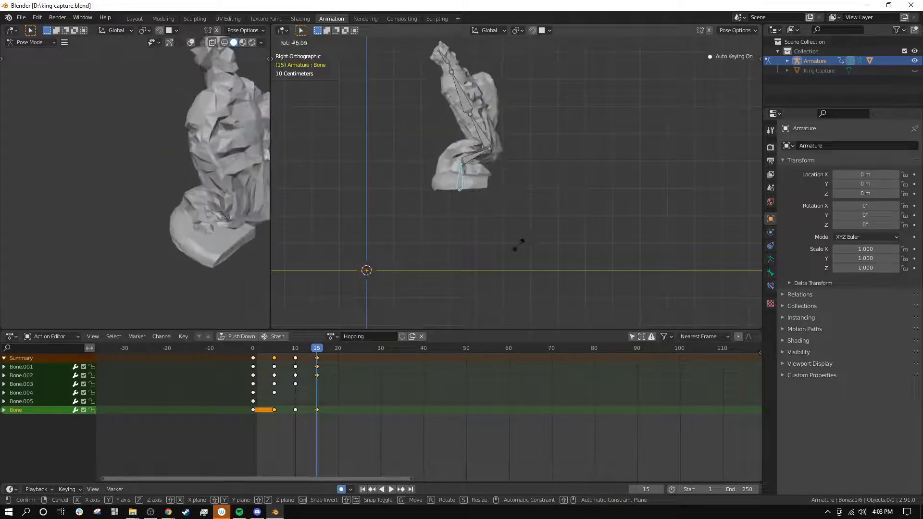
left_click(508, 248)
key("g")
left_click(495, 263)
Step: Fold the statue into a mid-air tuck at frame 15 by rotating Bone.001, leaning Bone.002 back and bending Bone.003 forward
left_click(460, 177)
key("r")
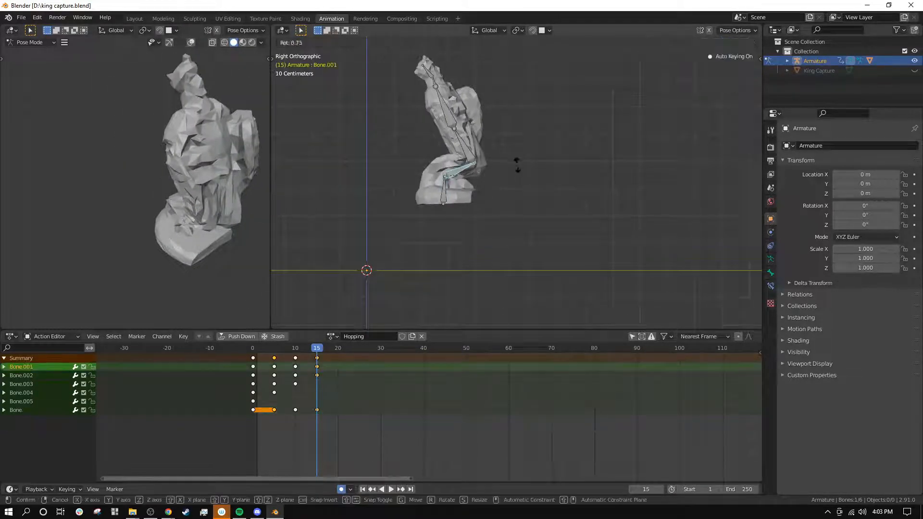
left_click(516, 163)
left_click(461, 146)
key("r")
left_click(522, 122)
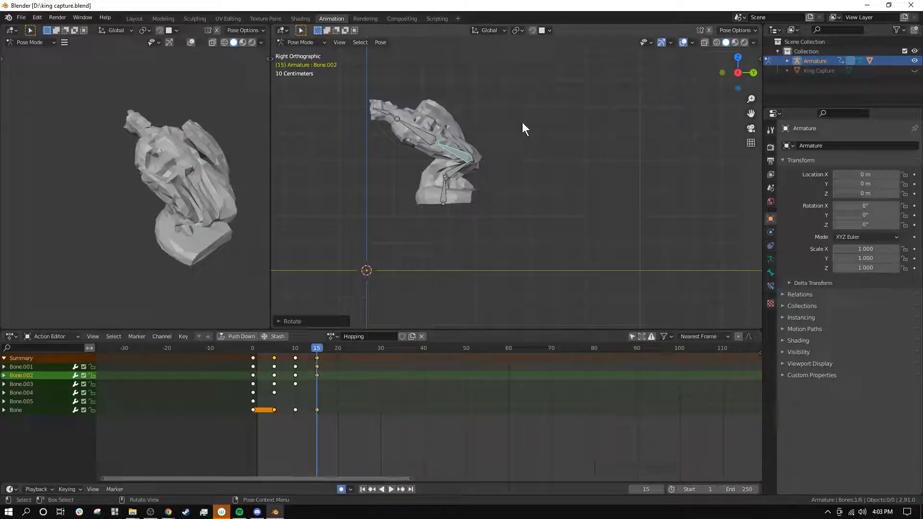
left_click(421, 134)
key("r")
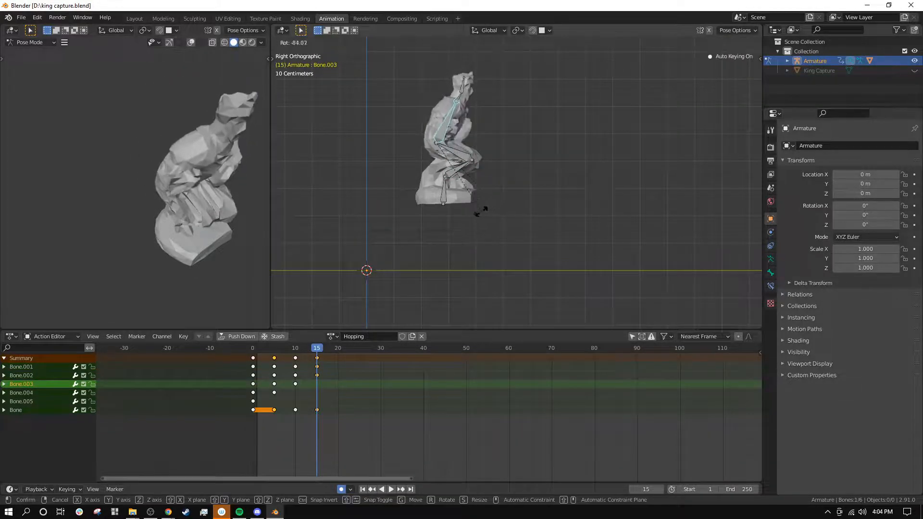
left_click(480, 210)
Step: Move the root bone slightly backward along the Y axis at frame 15
left_click_drag(319, 347, 316, 382)
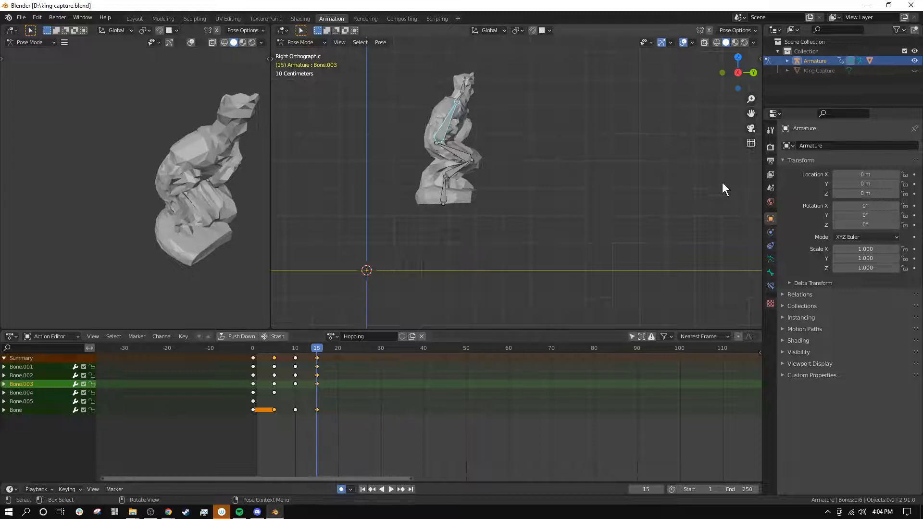
left_click(445, 194)
key("g")
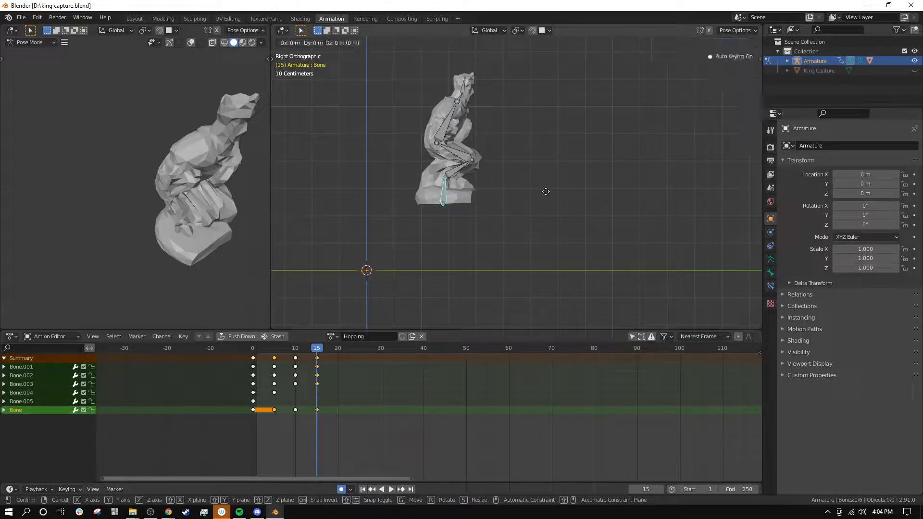
key("y")
left_click(525, 191)
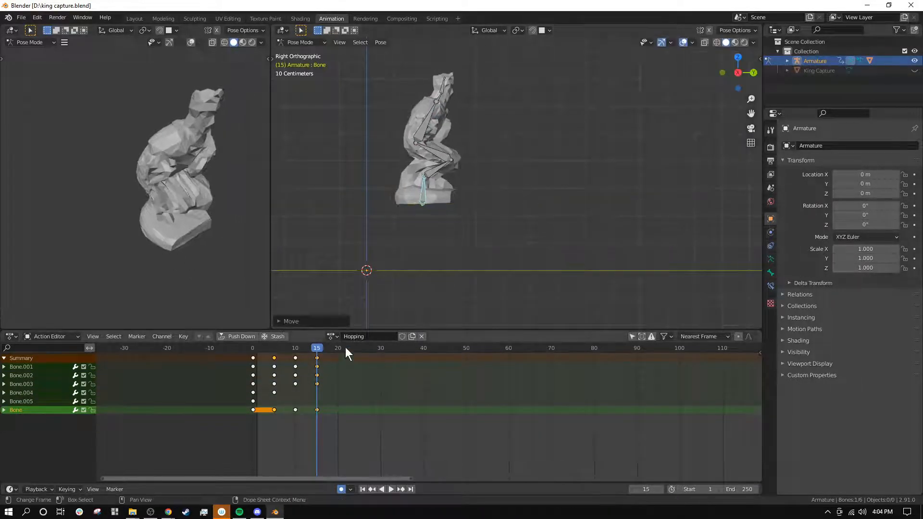
Step: At frame 20, move the root bone forward and down toward the ground, and tilt the base slightly back
left_click_drag(345, 347, 337, 366)
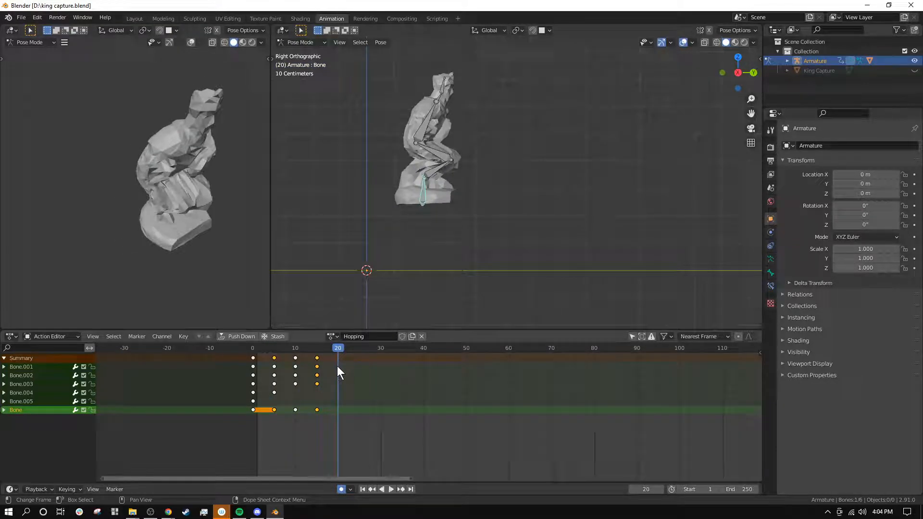
key("g")
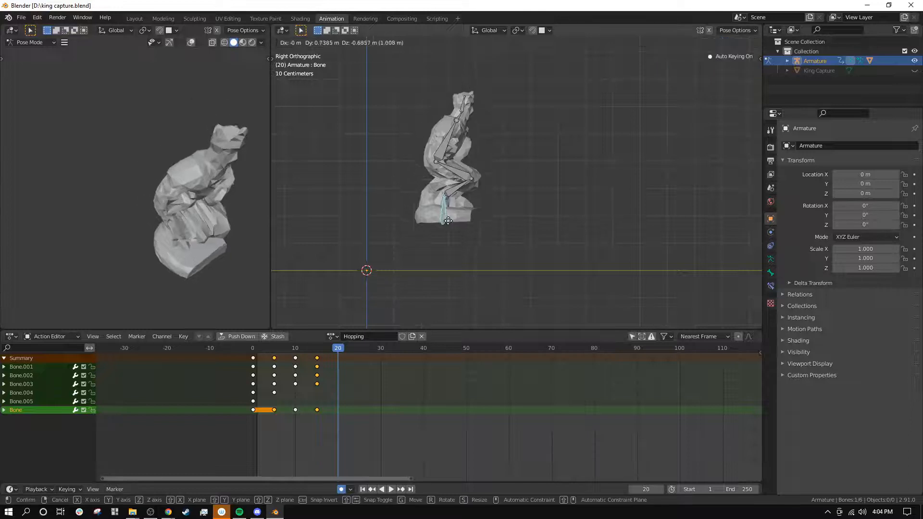
left_click(459, 247)
key("r")
left_click(556, 212)
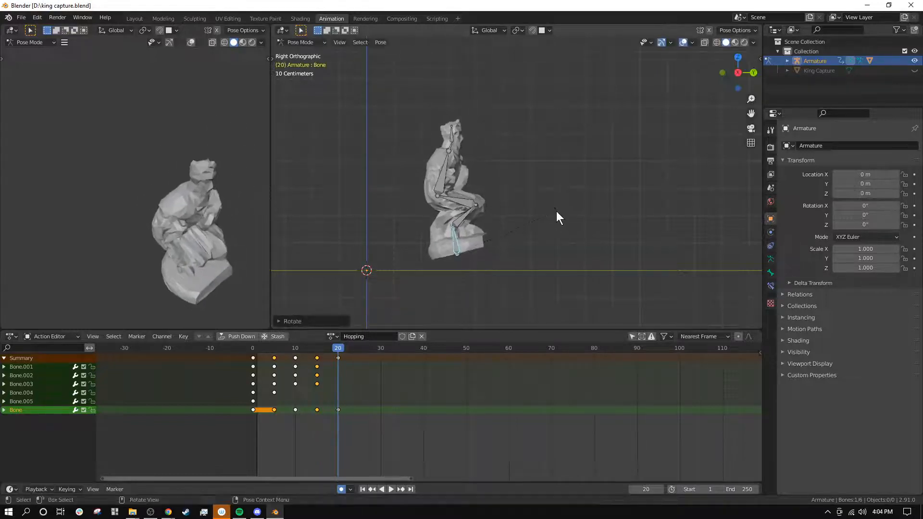
Step: At frame 20, rotate Bone.001 backward and Bone.002 forward to begin unfolding the legs for landing
left_click(460, 221)
key("r")
left_click(488, 171)
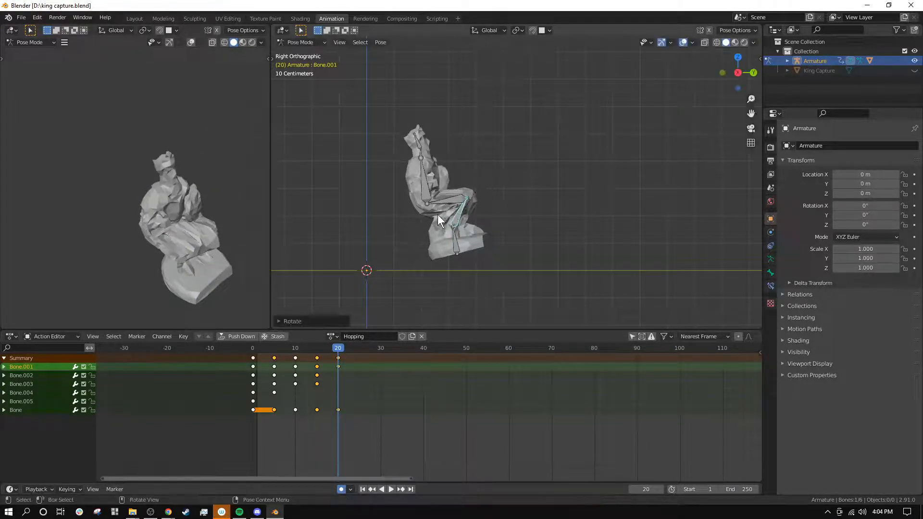
left_click(438, 211)
key("r")
left_click(478, 225)
Step: Straighten the legs further at frame 20 by rotating Bone.001 back in line with the base and Bone.002 upright
left_click(452, 212)
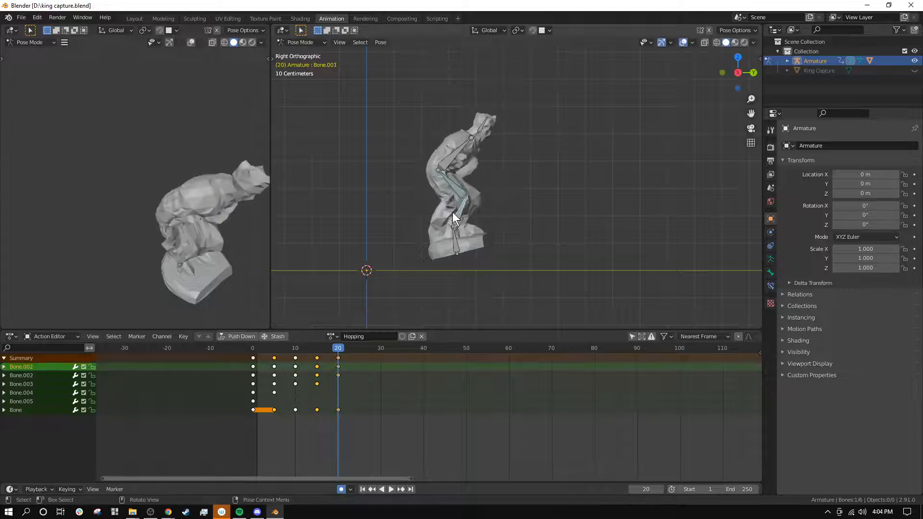
key("r")
left_click(485, 183)
left_click(437, 193)
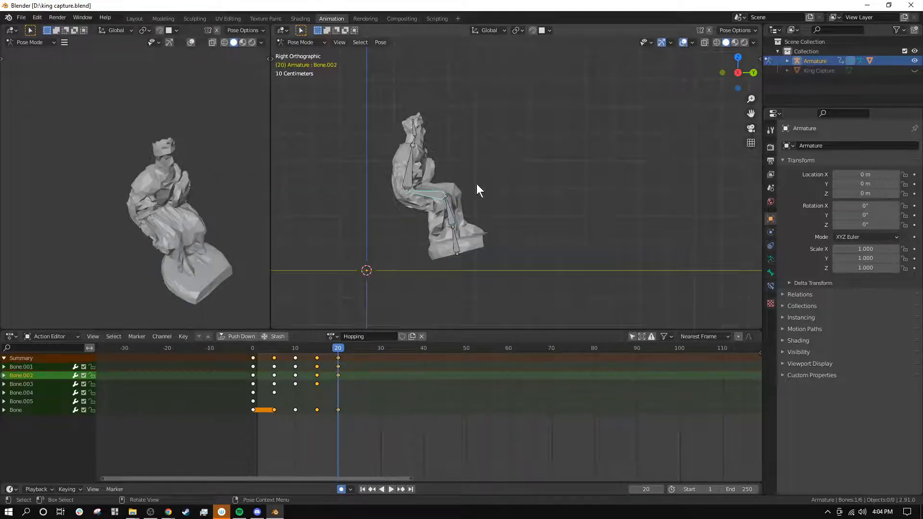
key("r")
left_click(482, 218)
Step: Rotate Bone.003 upright at frame 20 and lower the root bone so the base's rear edge touches the ground
left_click(443, 154)
key("r")
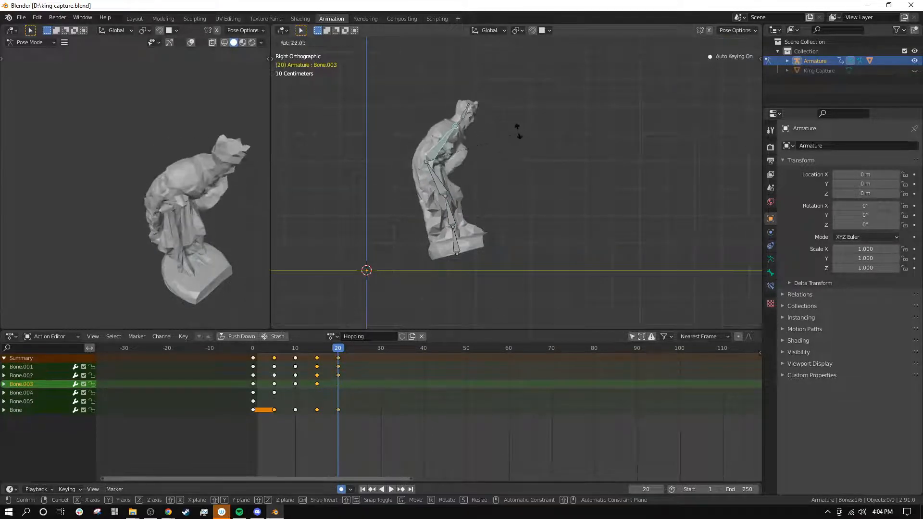
left_click(477, 96)
left_click(456, 247)
key("g")
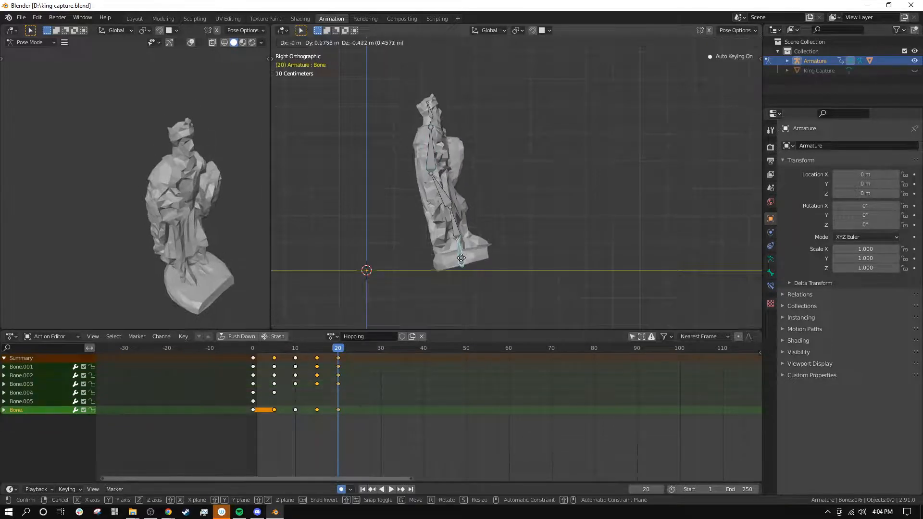
left_click(465, 258)
Step: Scrub back to the start and play the hop to review the motion through the landing
left_click_drag(343, 345, 261, 380)
left_click(390, 489)
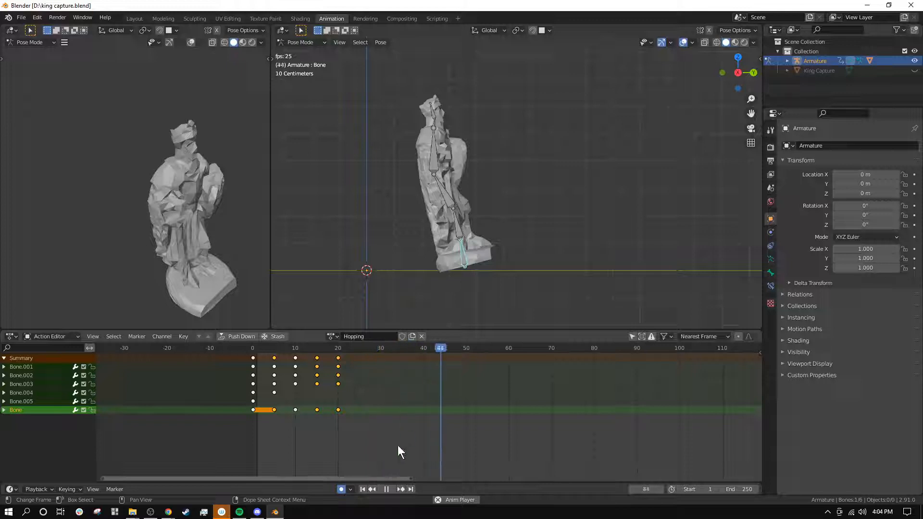
left_click(387, 489)
Step: Add the head bone to the selection and move the selected bones up and forward at frame 15
left_click(294, 347)
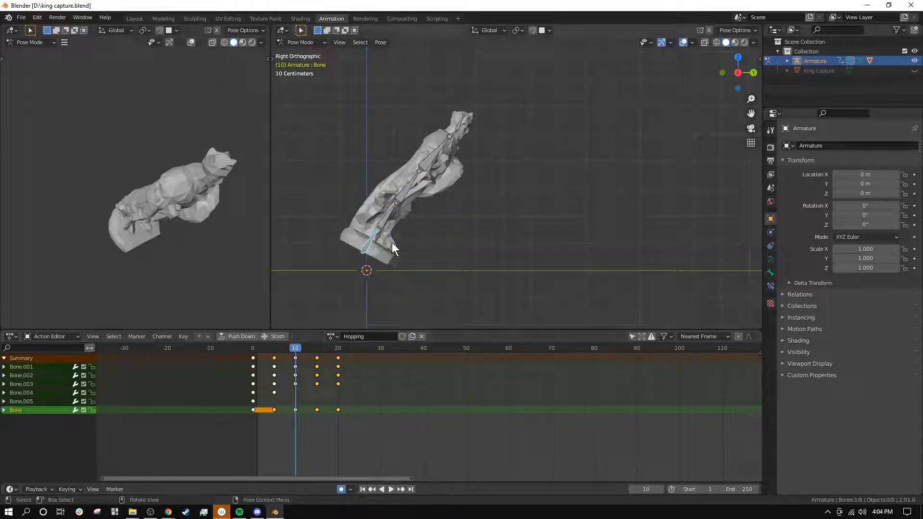
left_click(461, 123, "shift")
left_click(307, 350)
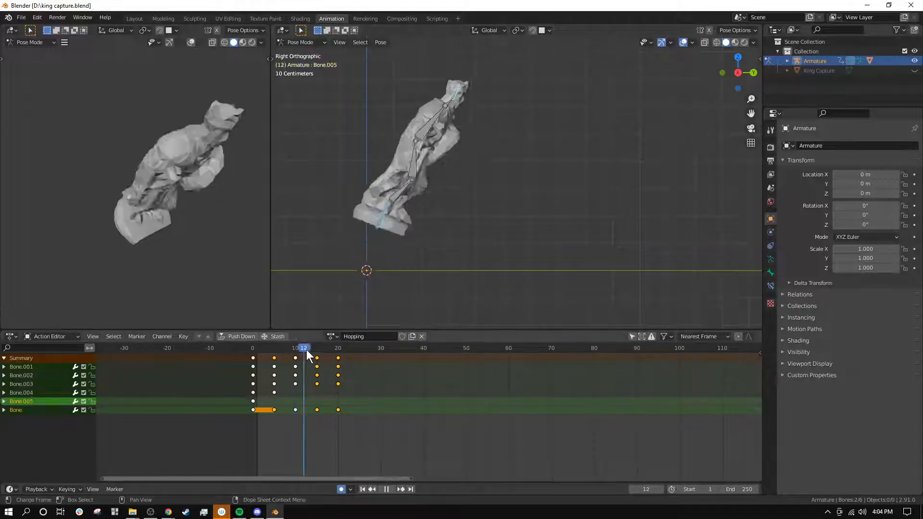
left_click(317, 351)
key("g")
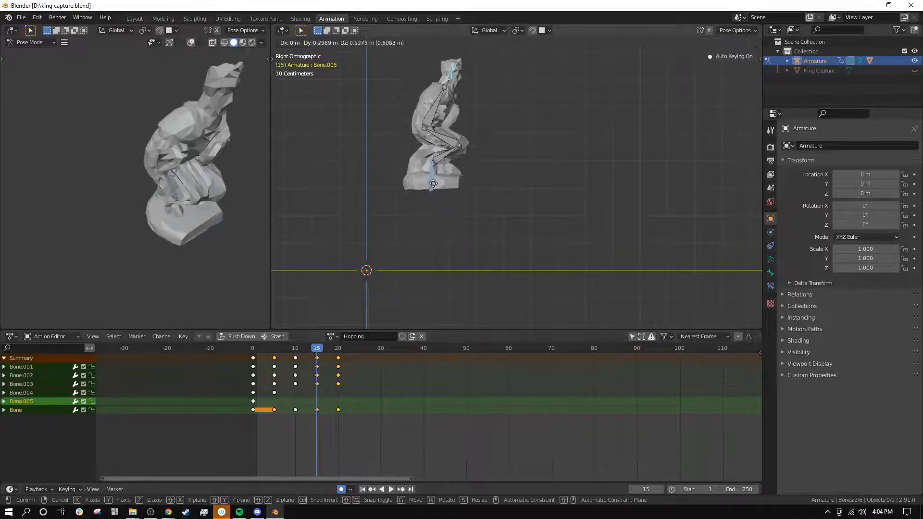
left_click(449, 161)
Step: At frame 20, move the selected root and head bones farther forward along the ground
scroll(522, 180, "down", 2)
middle_click_drag(524, 180, 463, 231, "shift")
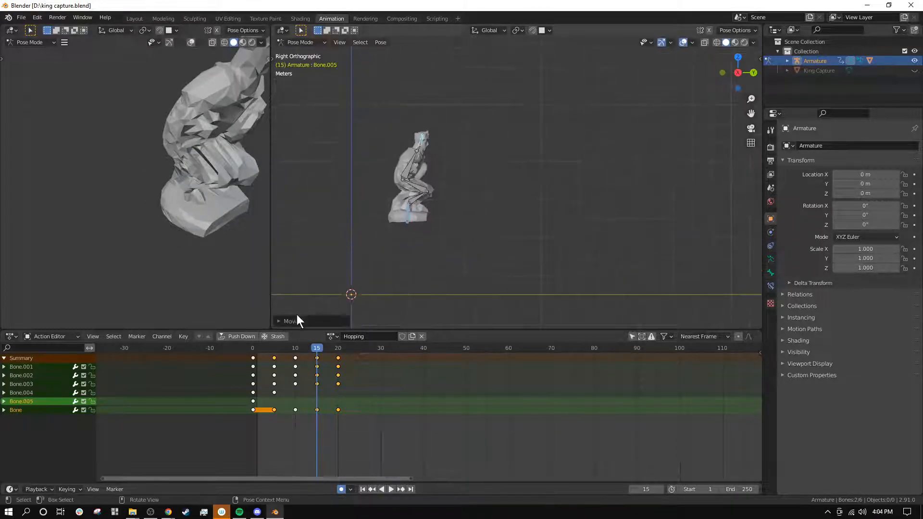
left_click_drag(310, 348, 336, 389)
key("g")
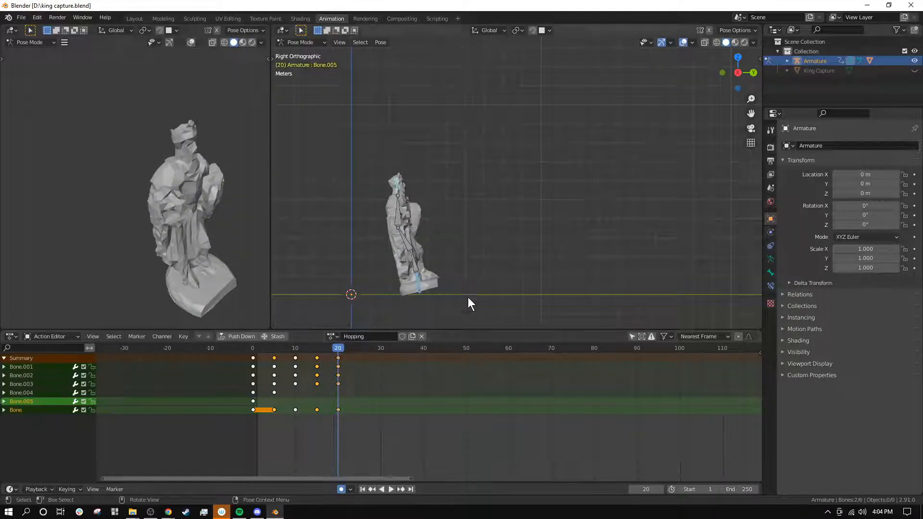
right_click(510, 296)
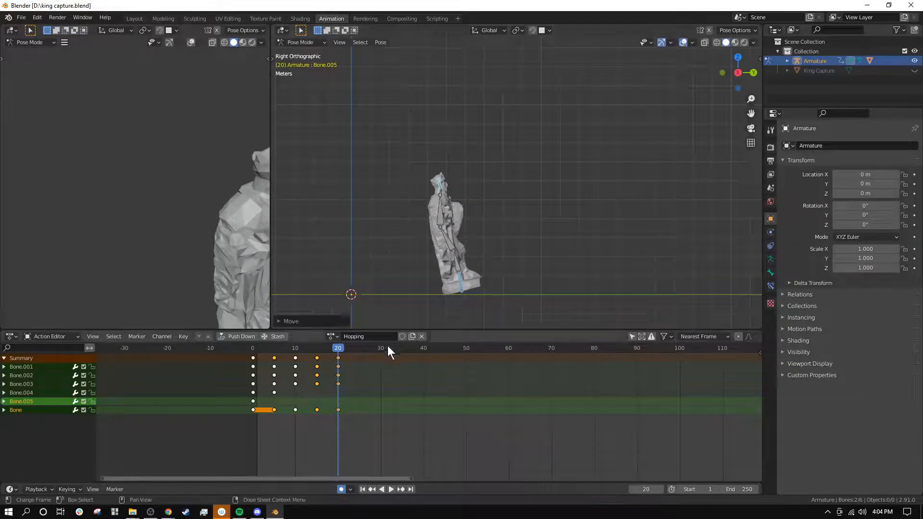
Step: At frame 25, rotate the root and head bones upright and move them so the base rests flat on the ground
left_click_drag(357, 348, 360, 348)
key("r")
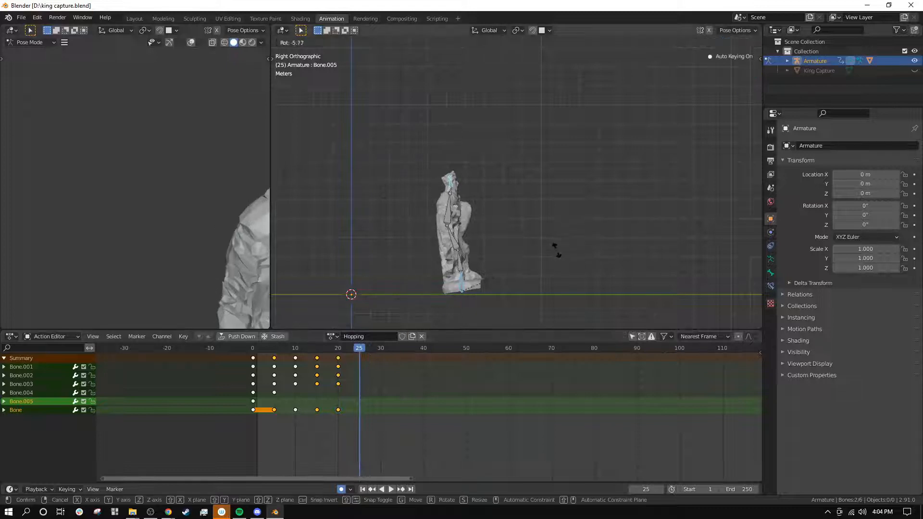
left_click(556, 257)
key("g")
left_click(560, 263)
key("r")
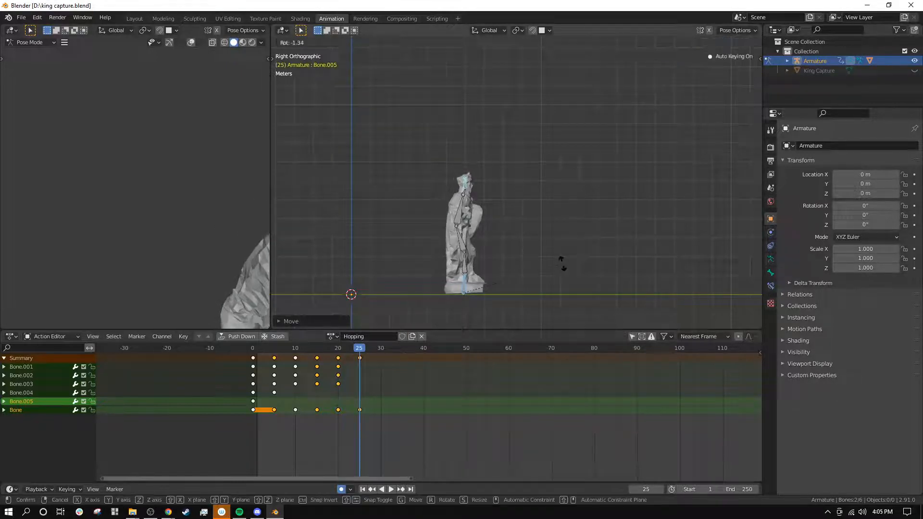
left_click(546, 253)
scroll(503, 229, "up", 1)
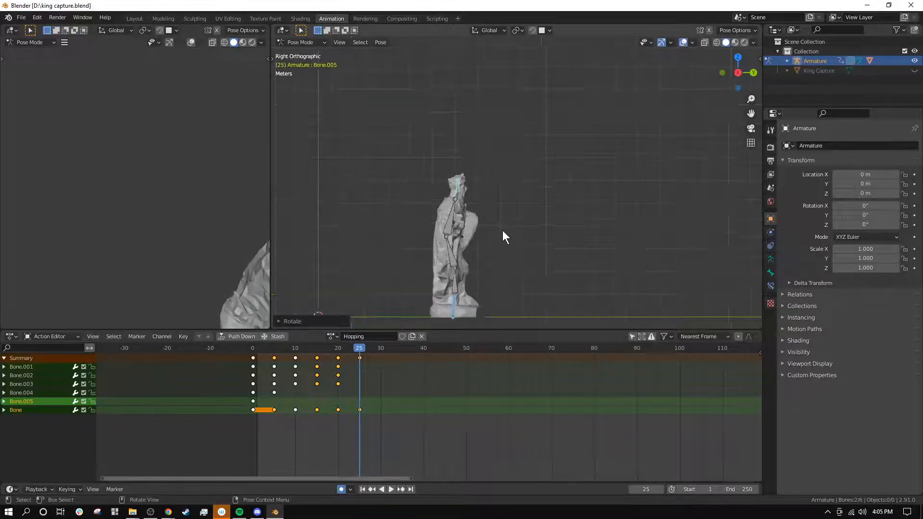
middle_click_drag(503, 230, 505, 170, "shift")
Step: Return to frame 0 and set the interpolation mode of all the Hopping keyframes to Constant
left_click_drag(360, 348, 273, 346)
left_click(352, 424)
key("a")
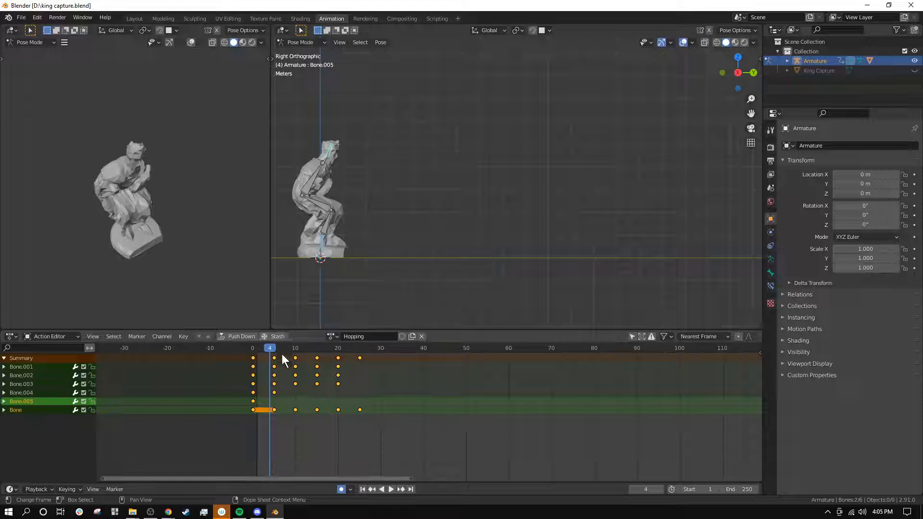
key("space")
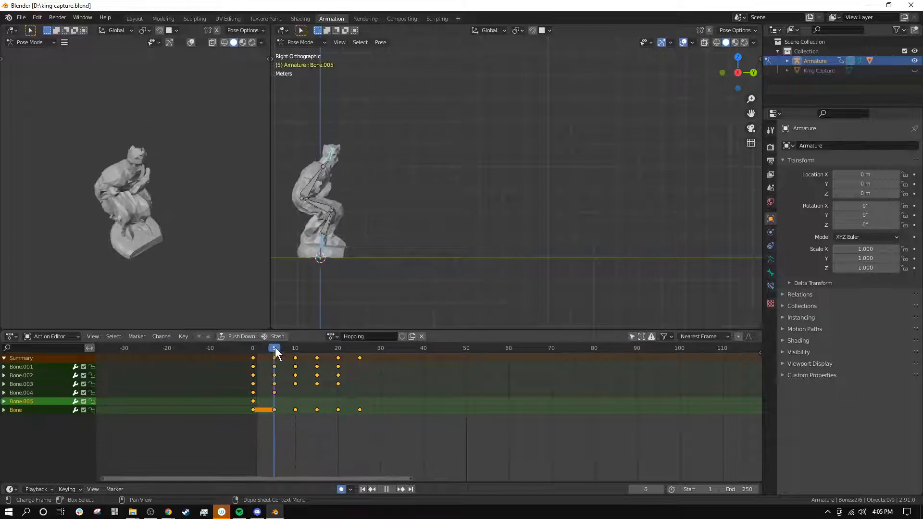
left_click_drag(275, 347, 207, 332)
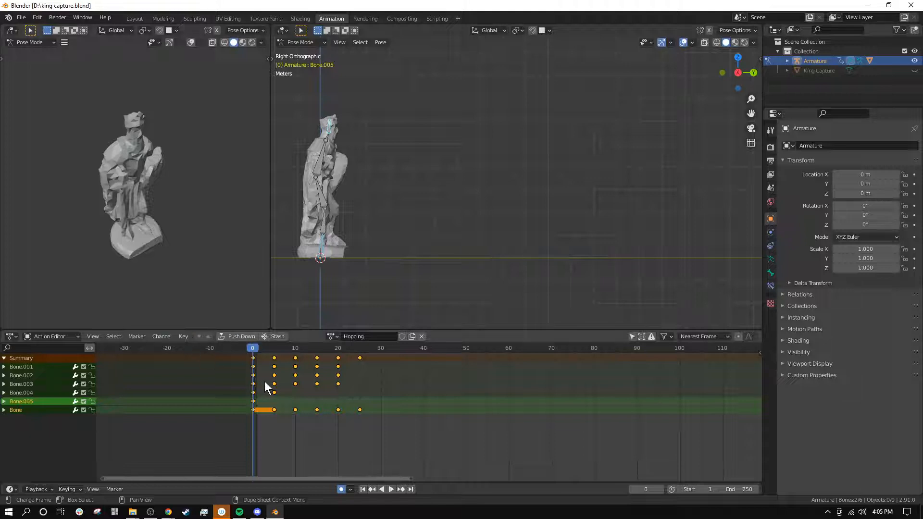
left_click(185, 336)
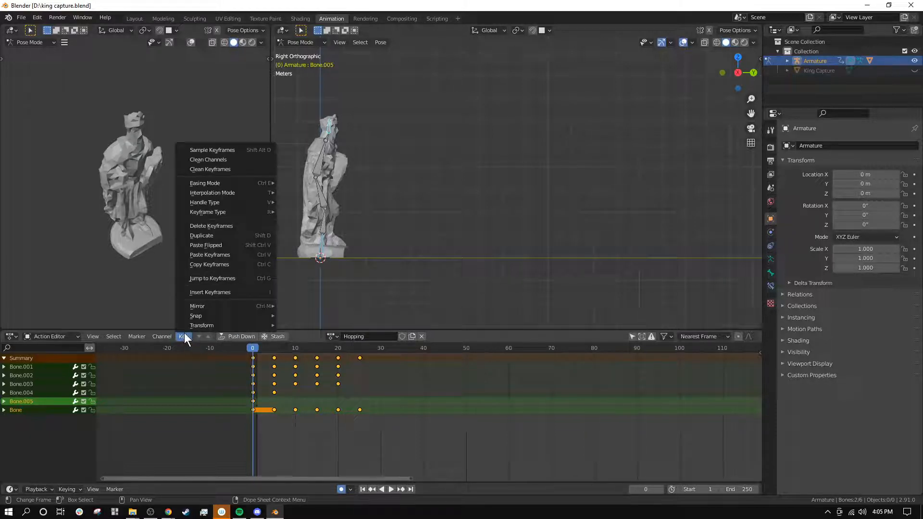
mouse_move(242, 196)
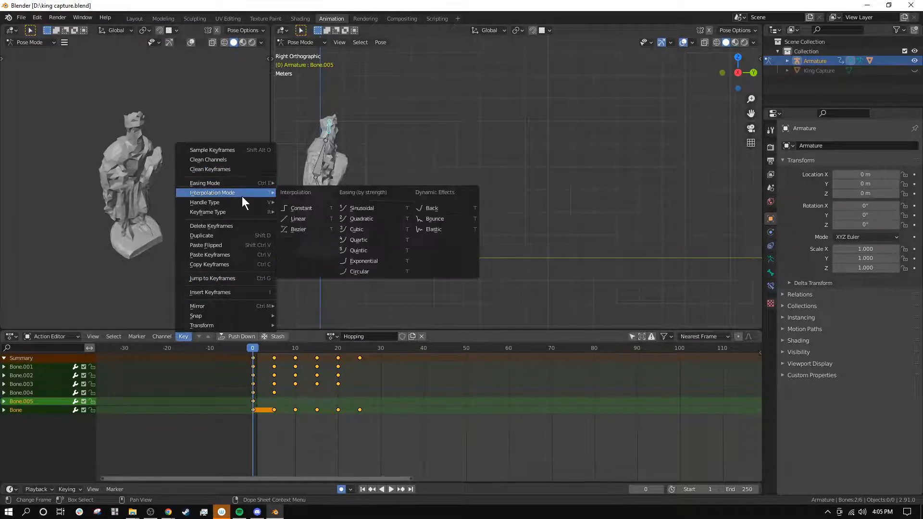
left_click(294, 207)
Step: Copy the keyframes at frame 25 and paste them at frame 30
key("space")
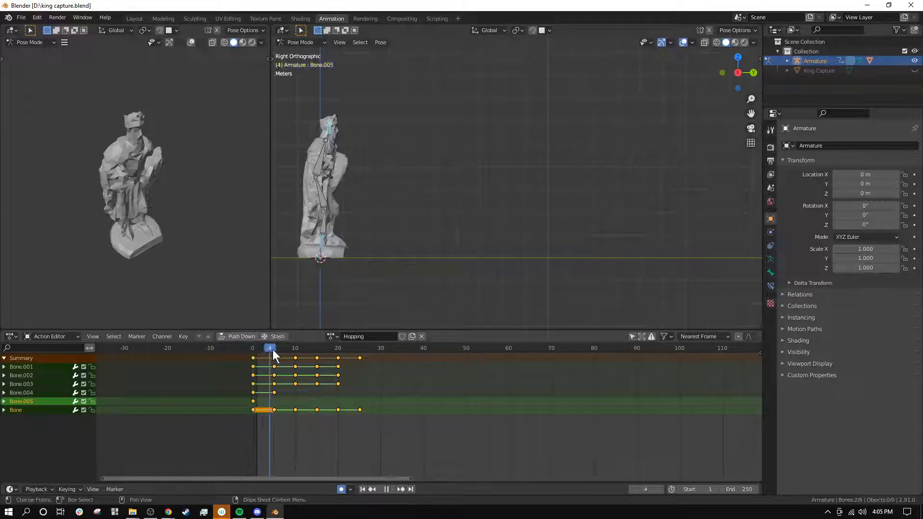
left_click_drag(302, 357, 382, 366)
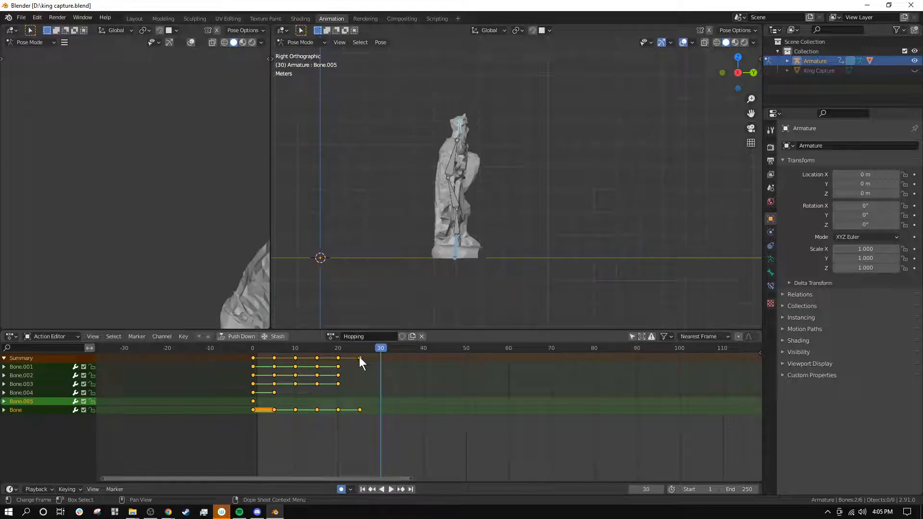
left_click(360, 358)
key("ctrl+c")
key("ctrl+v")
Step: Set the animation's end frame to 40 and move the pasted keyframe to frame 35, making frame 30 current
key("space")
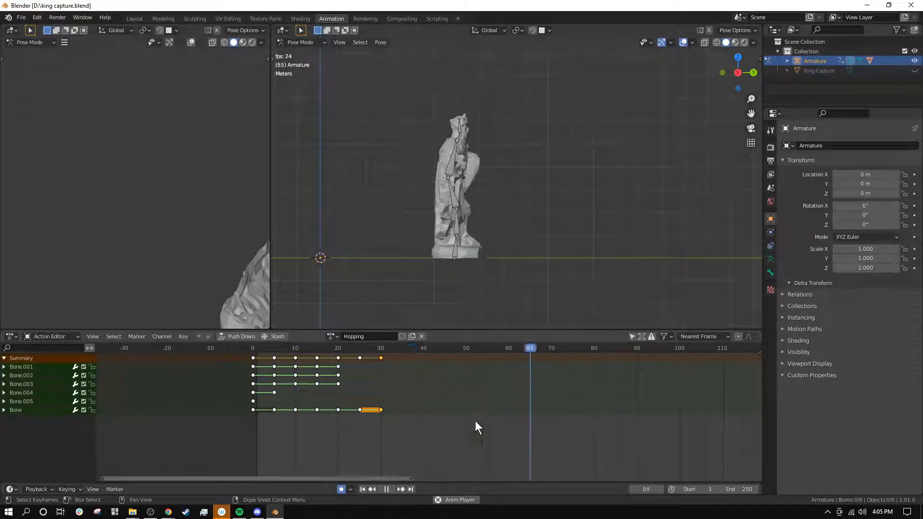
left_click(740, 489)
type("40")
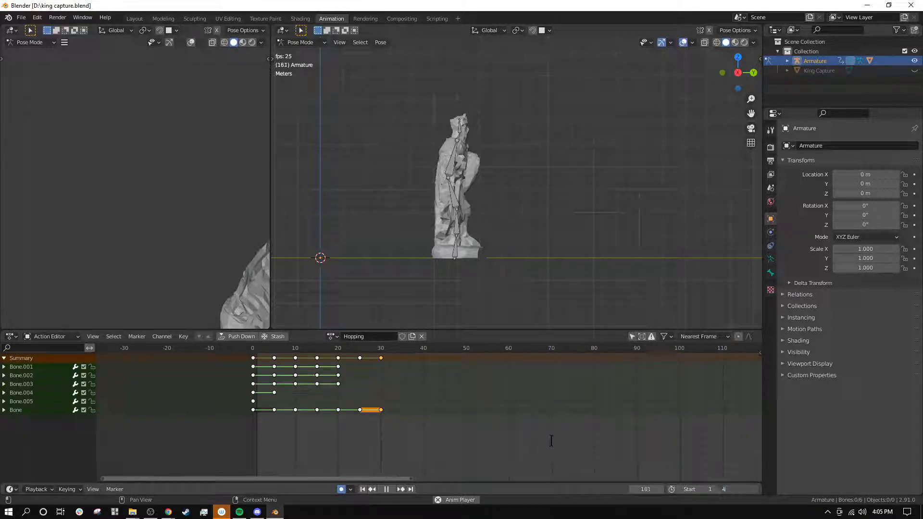
key("Return")
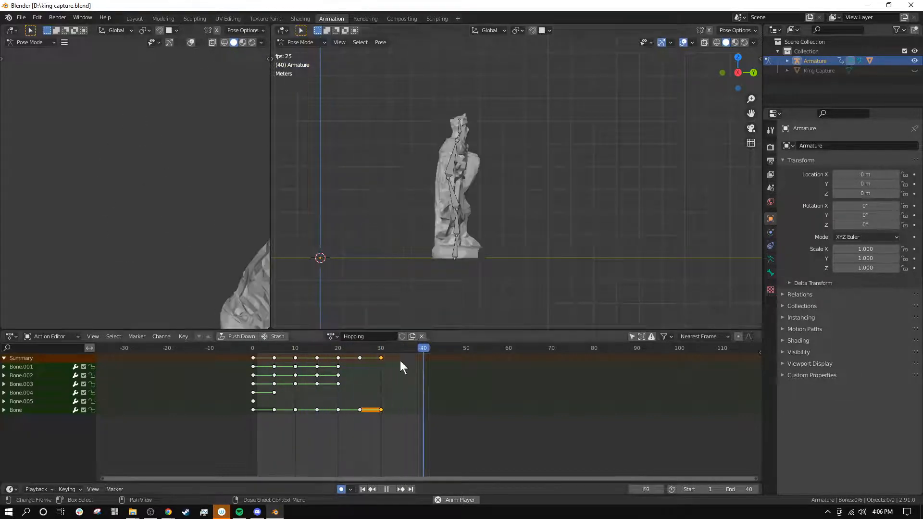
mouse_move(382, 359)
left_mouse_down()
mouse_move(404, 362)
mouse_move(381, 349)
left_mouse_up()
left_click(385, 489)
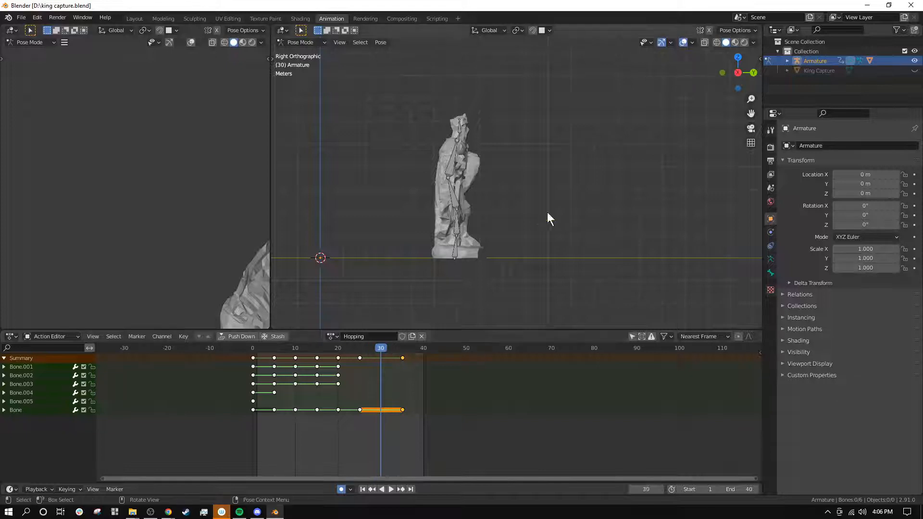
Step: At frame 30, rotate Bone.001, Bone.002 and Bone.003 to fold the landed statue into a crouch
scroll(548, 212, "up", 5)
left_click(442, 207)
key("r")
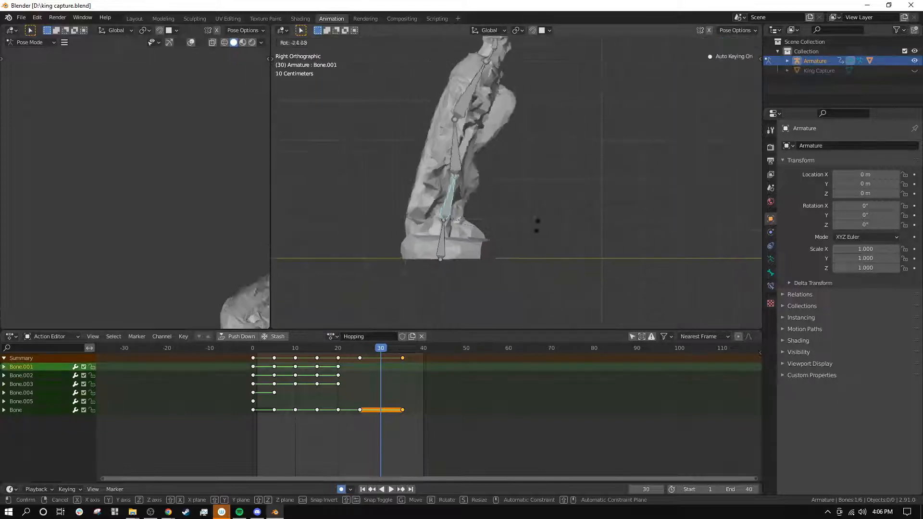
left_click(481, 187)
left_click(483, 180)
key("r")
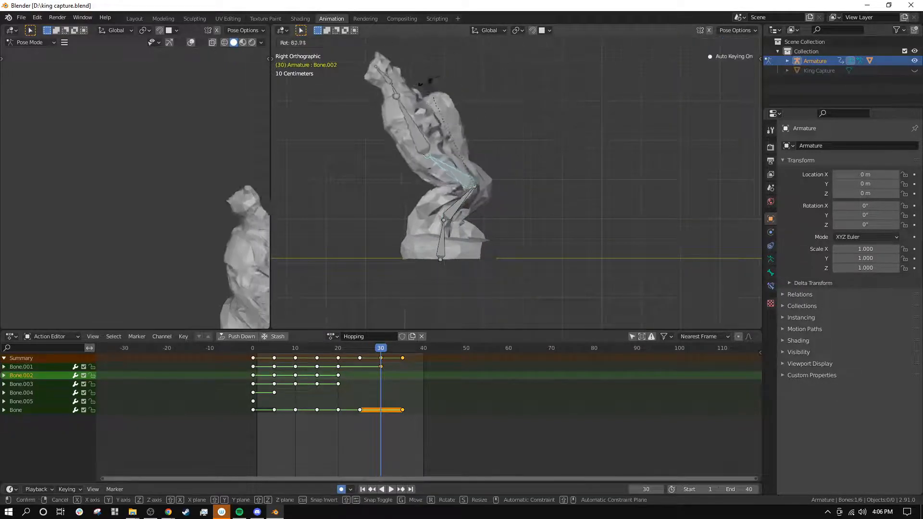
left_click(462, 205)
left_click(403, 134)
key("r")
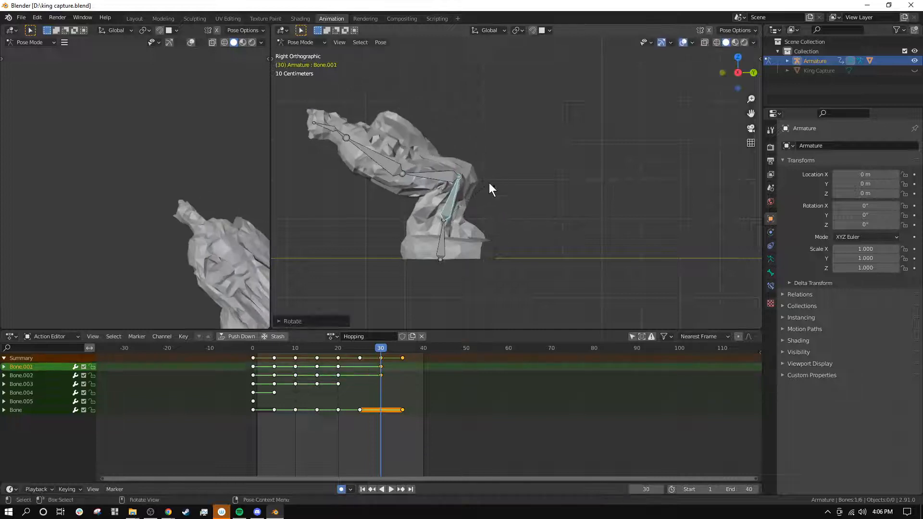
left_click(453, 205)
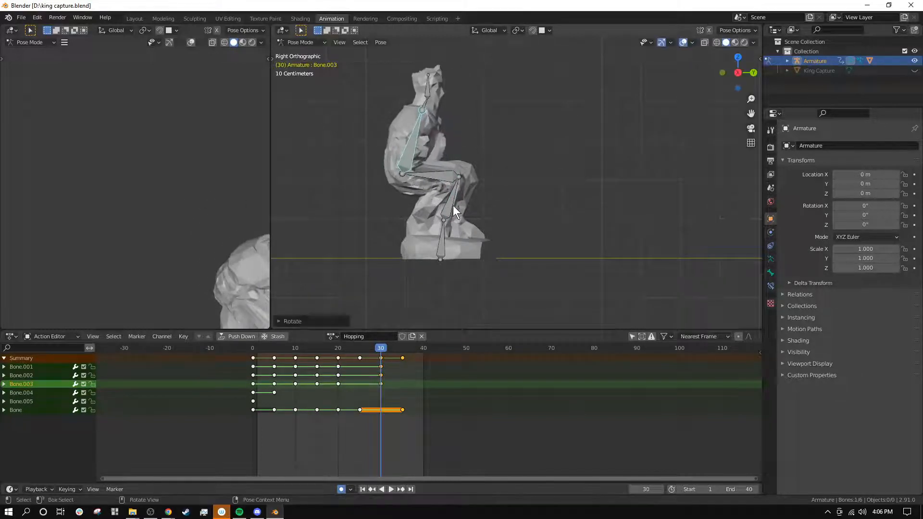
Step: Refine the frame 30 crouch by rotating Bone.001 farther forward and adjusting the torso bone's forward lean
left_click(452, 206)
key("r")
left_click(497, 216)
left_click(448, 148)
key("r")
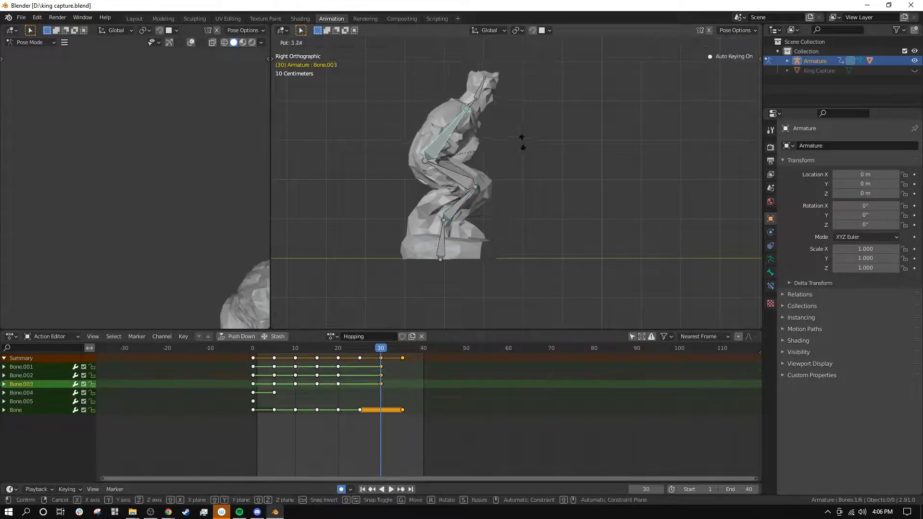
left_click(519, 132)
Step: Play the hop from frame 0 to review the motion with the landing crouch
left_click_drag(381, 348, 239, 350)
scroll(413, 175, "down", 3)
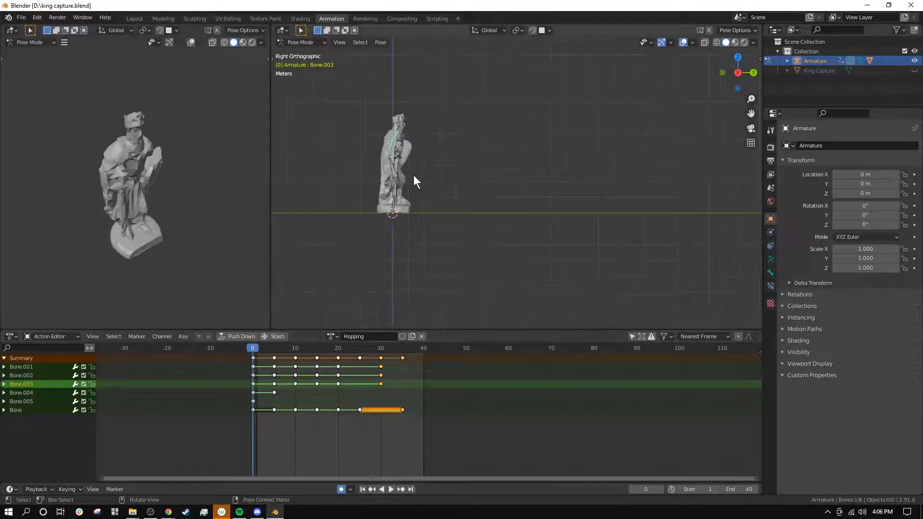
left_click(391, 489)
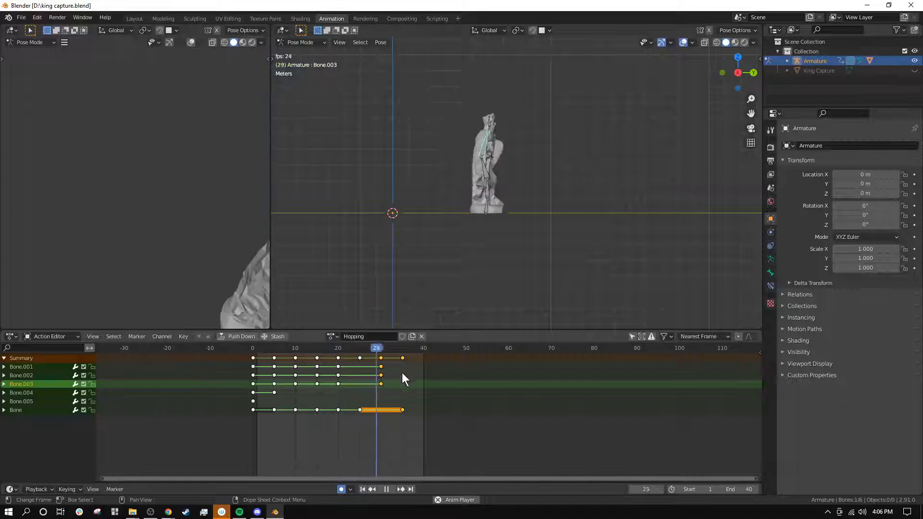
left_click(386, 489)
Step: Copy the Bone.001, Bone.002 and Bone.003 keyframes from frame 20 to frame 35 and replay the hop
left_click_drag(373, 348, 339, 336)
left_click(338, 367)
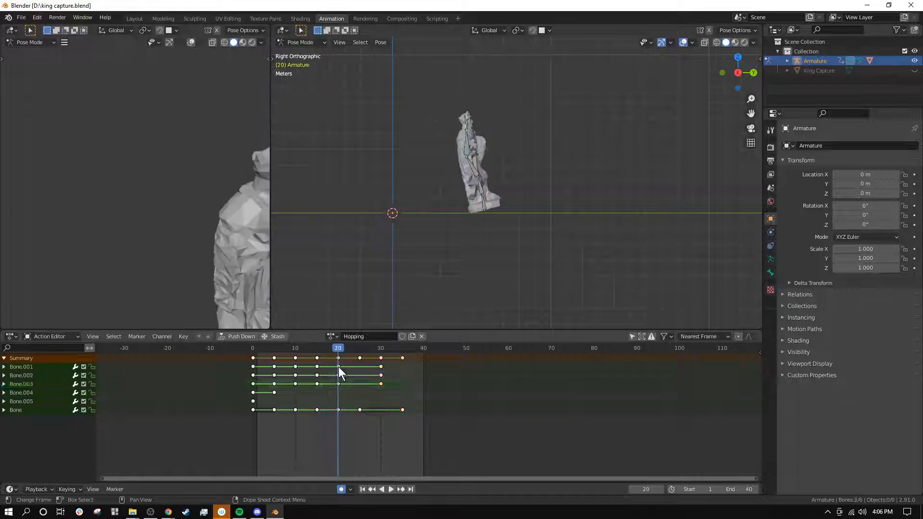
left_click(339, 384, "shift")
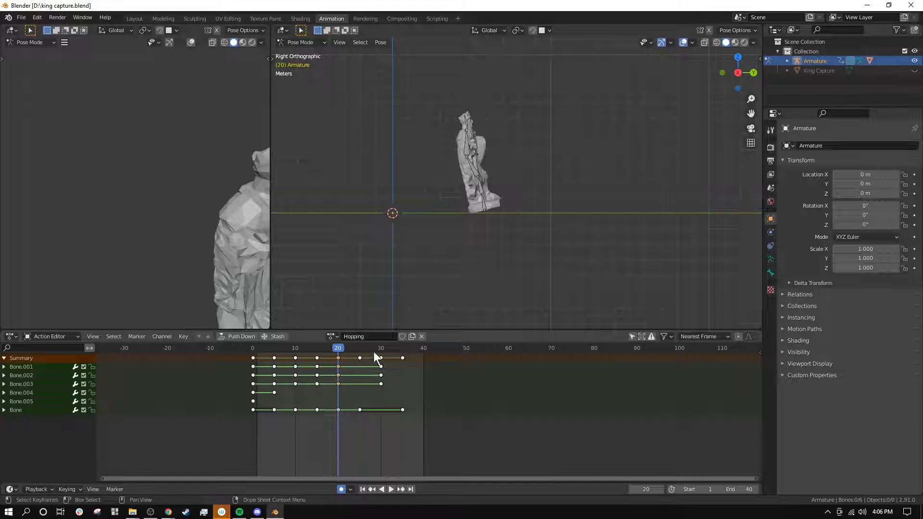
left_click_drag(380, 349, 255, 347)
key("ctrl+v")
left_click(387, 489)
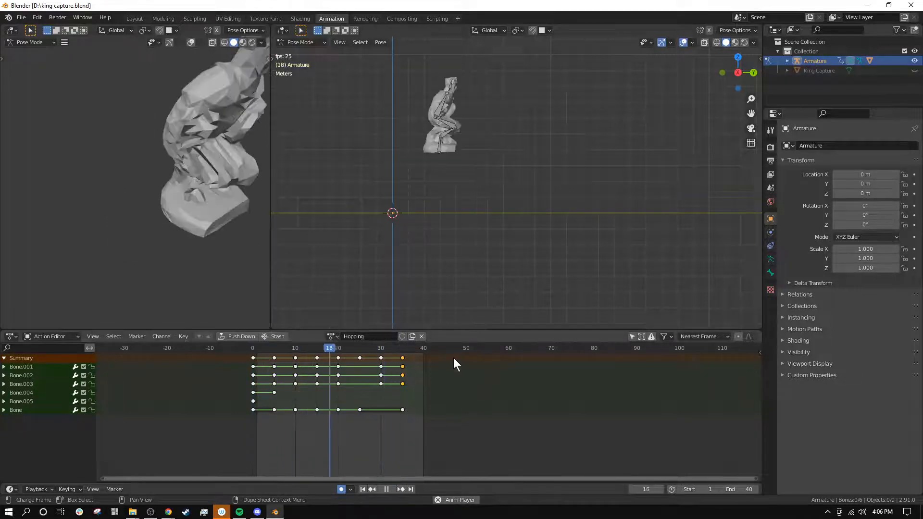
left_click(387, 489)
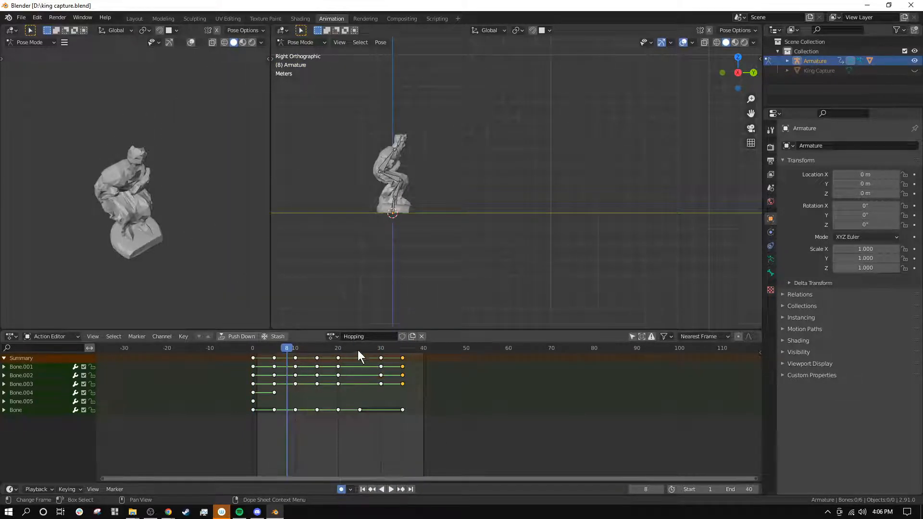
Step: Move the crouch keyframes from frame 30 to frame 25 and the final standing keyframes to frame 30
mouse_move(358, 351)
left_mouse_down()
mouse_move(343, 350)
mouse_move(408, 357)
mouse_move(362, 348)
left_mouse_up()
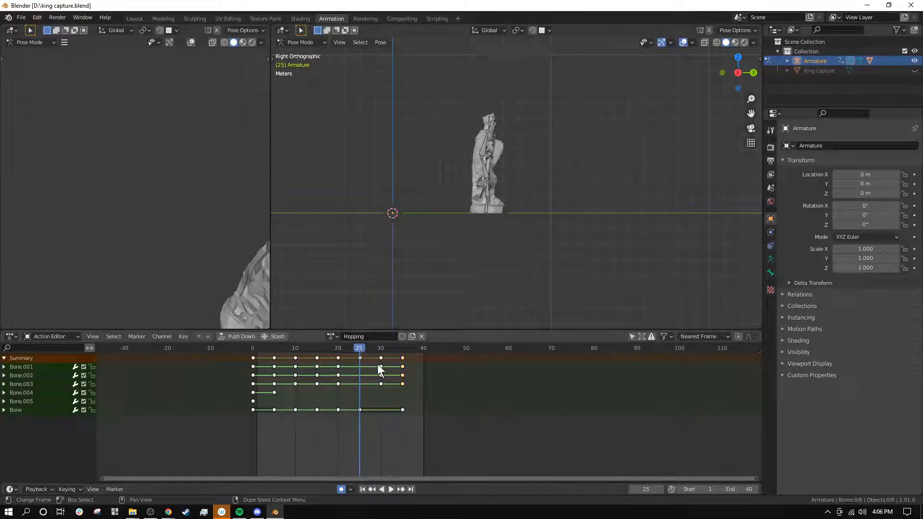
left_click(381, 384, "alt")
key("g")
left_click(361, 373)
left_click(403, 359, "alt")
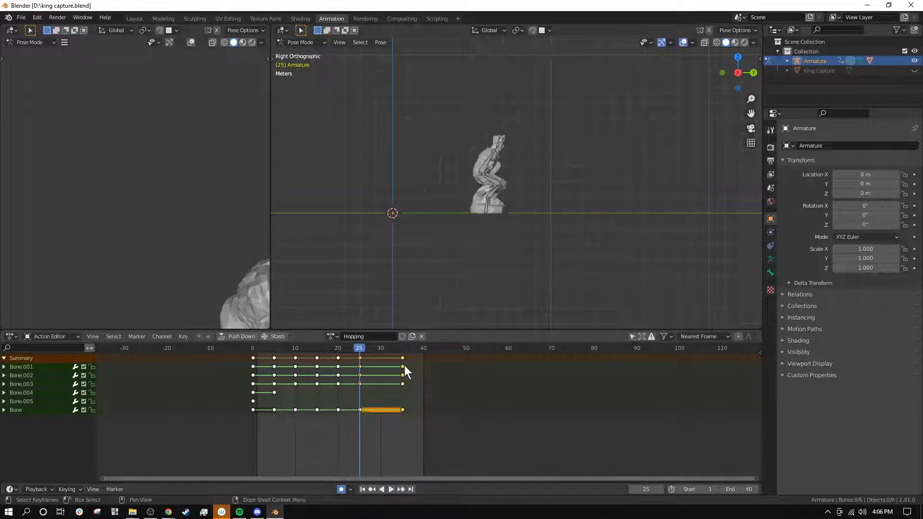
key("g")
left_click(382, 360)
Step: Play the hop from frame 0 again to check the timing of the landing crouch and stand-up
left_click_drag(364, 349, 212, 366)
left_click(392, 489)
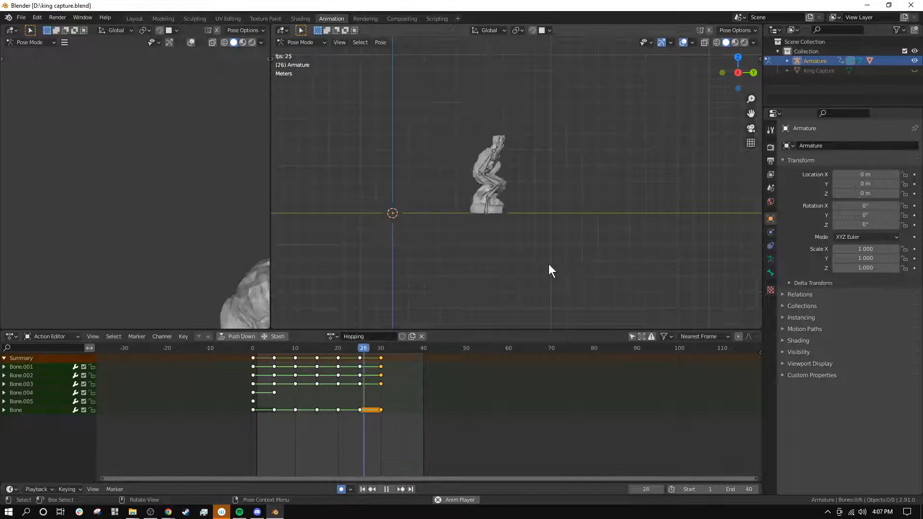
left_click(388, 489)
left_click(385, 391)
key("a")
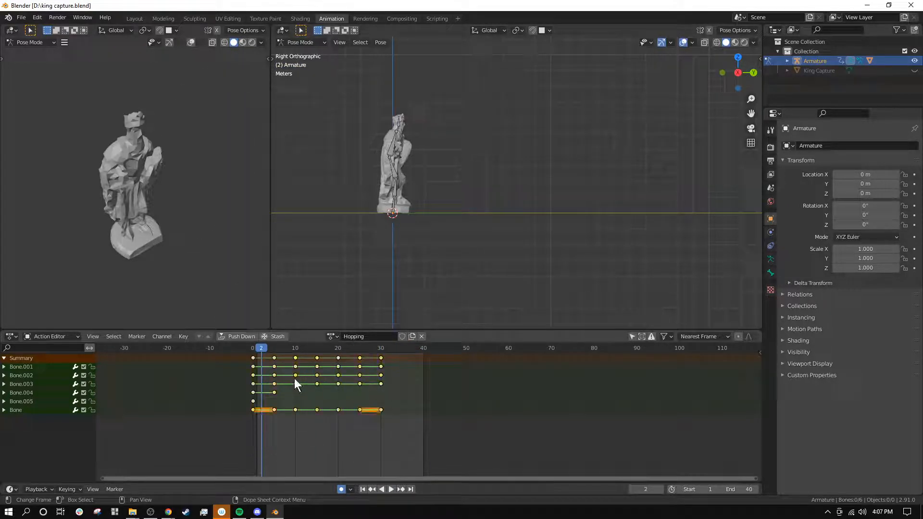
left_click(252, 348)
left_click(283, 420)
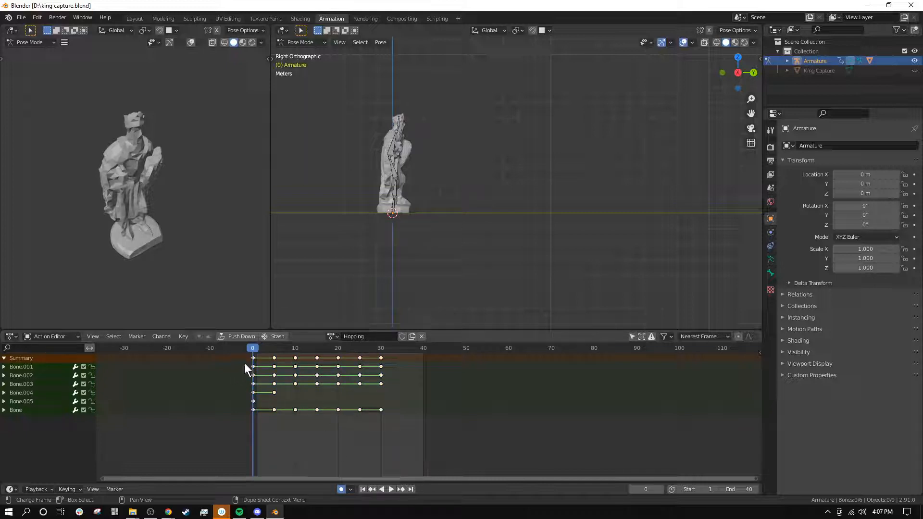
key("space")
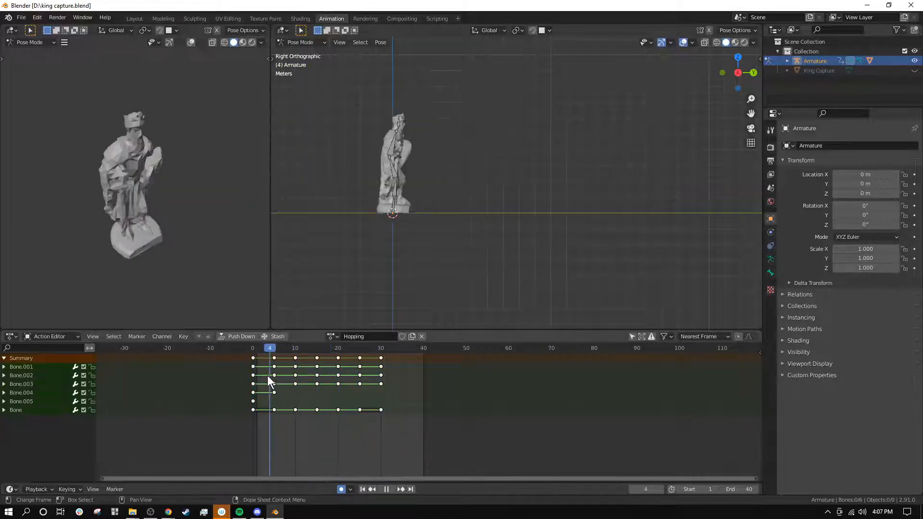
key("space")
left_click_drag(381, 360, 463, 402)
key("Escape")
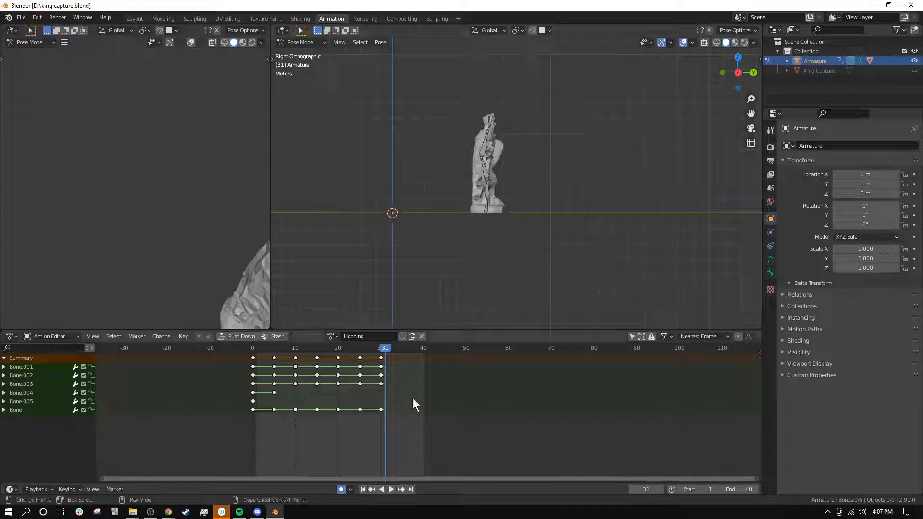
key("g")
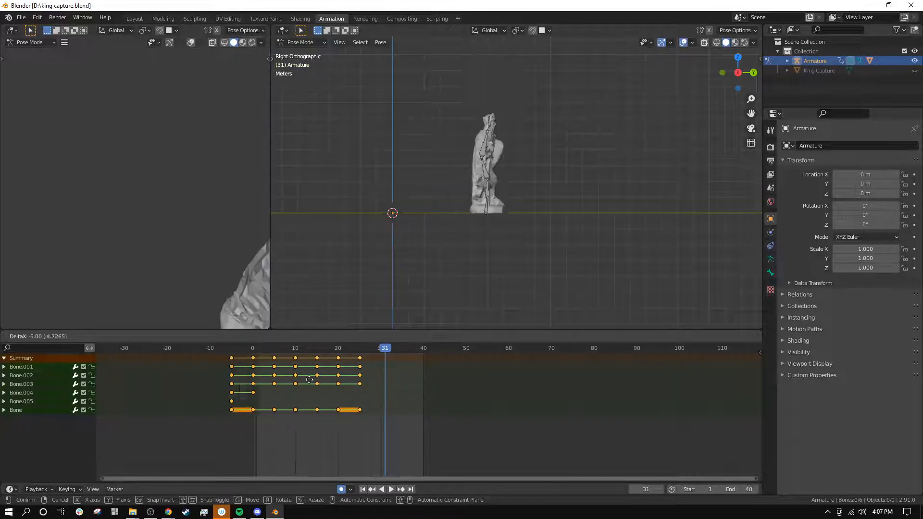
key("Escape")
Step: Scale all the keyframes toward frame 0 so the last ones fall on frame 20, and play the faster hop
left_click(250, 346)
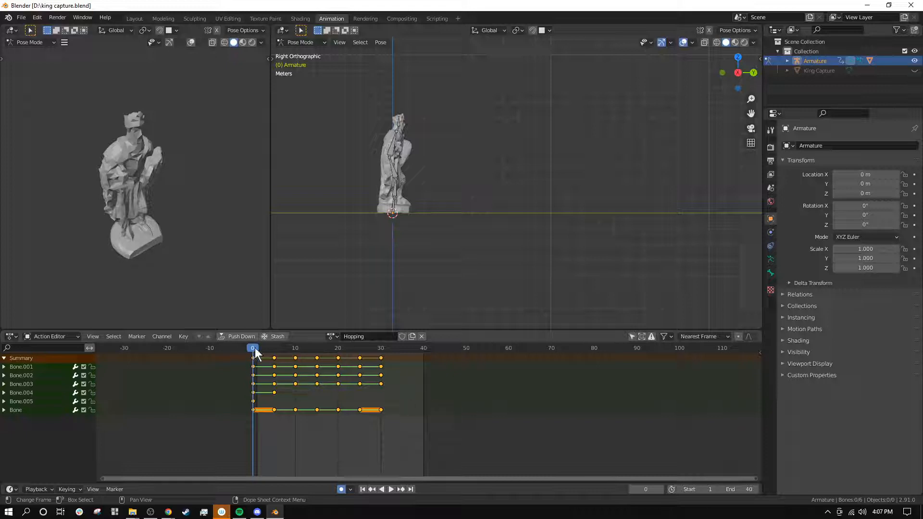
mouse_move(254, 348)
left_mouse_down()
mouse_move(274, 347)
mouse_move(252, 349)
left_mouse_up()
key("s")
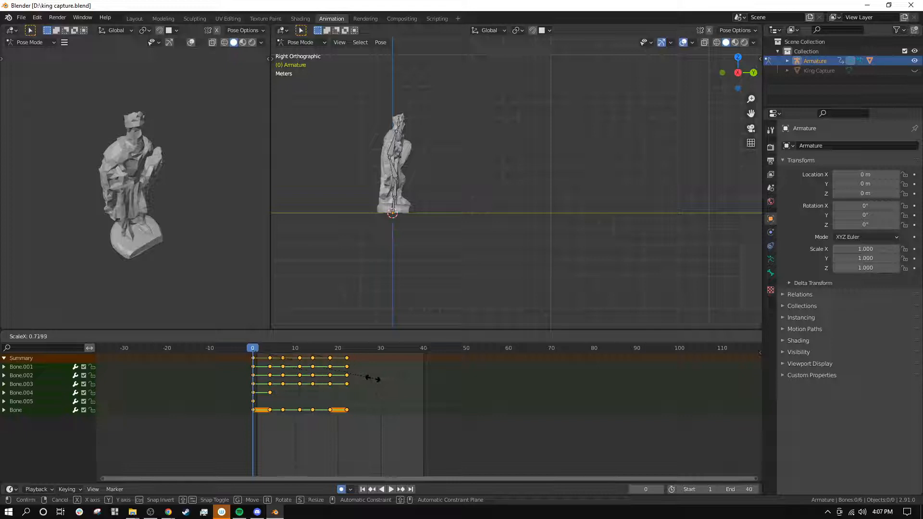
left_click(366, 376)
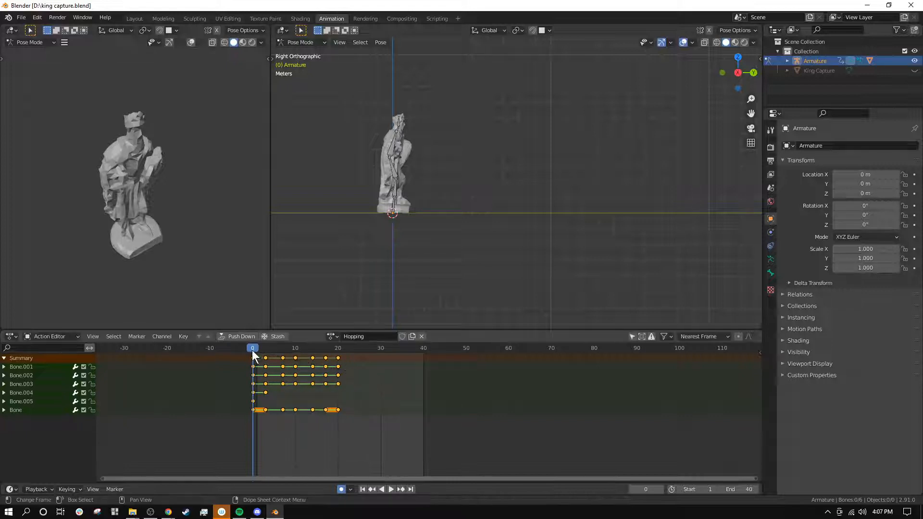
mouse_move(252, 350)
left_mouse_down()
mouse_move(334, 357)
mouse_move(261, 356)
left_mouse_up()
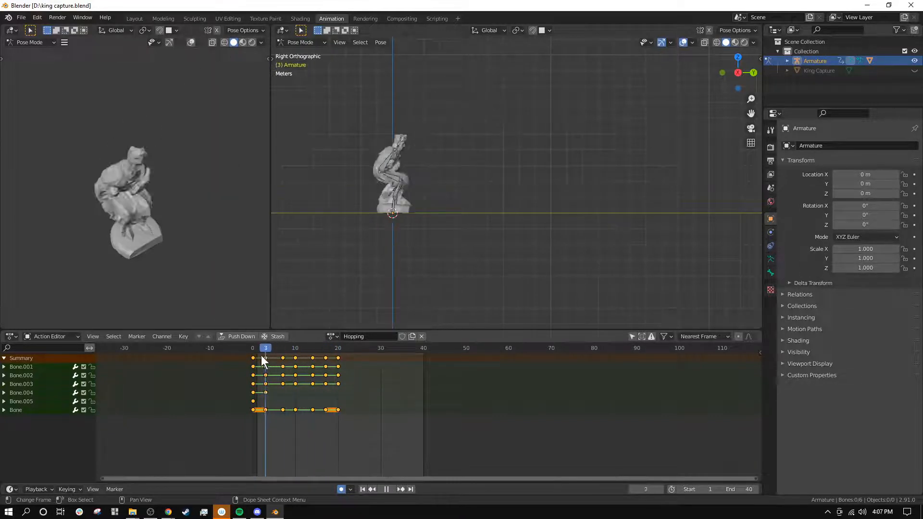
left_click(389, 488)
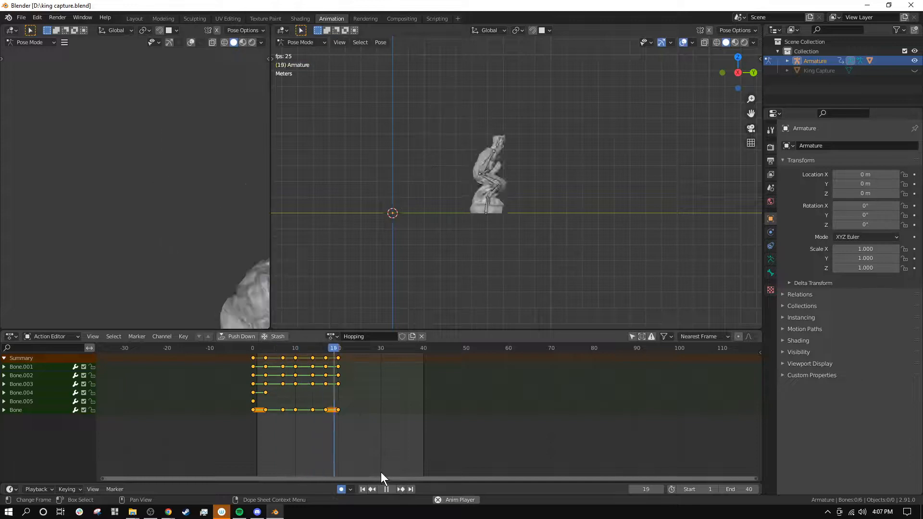
Step: Change the interpolation mode of all the keyframes to Bezier and play the hop from frame 0
left_click(387, 488)
left_click(253, 348)
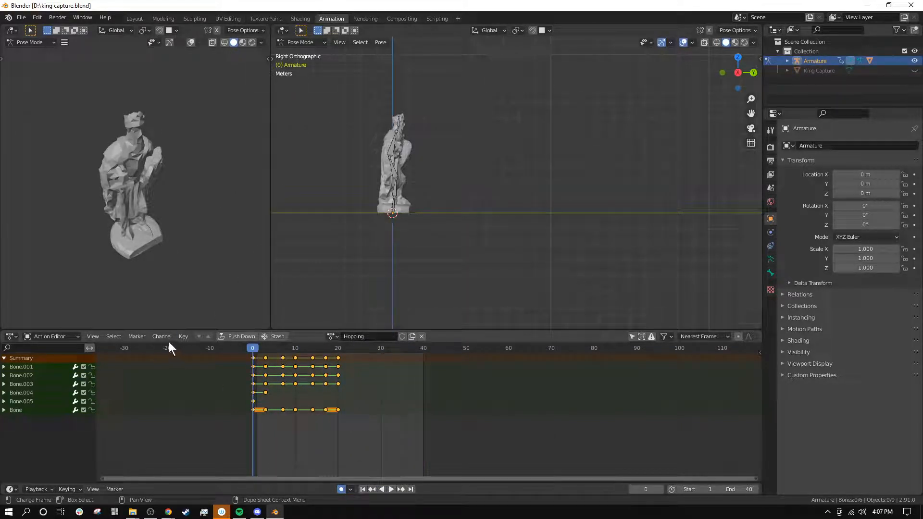
left_click(186, 337)
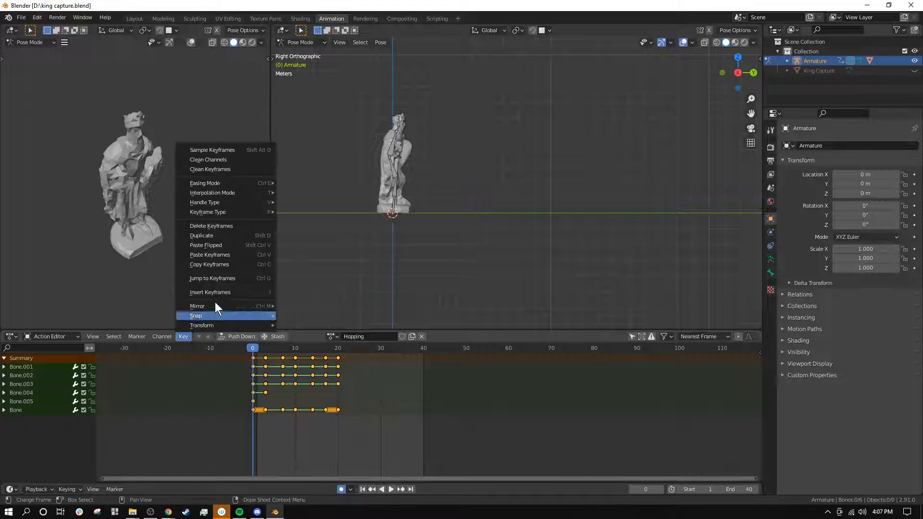
mouse_move(224, 191)
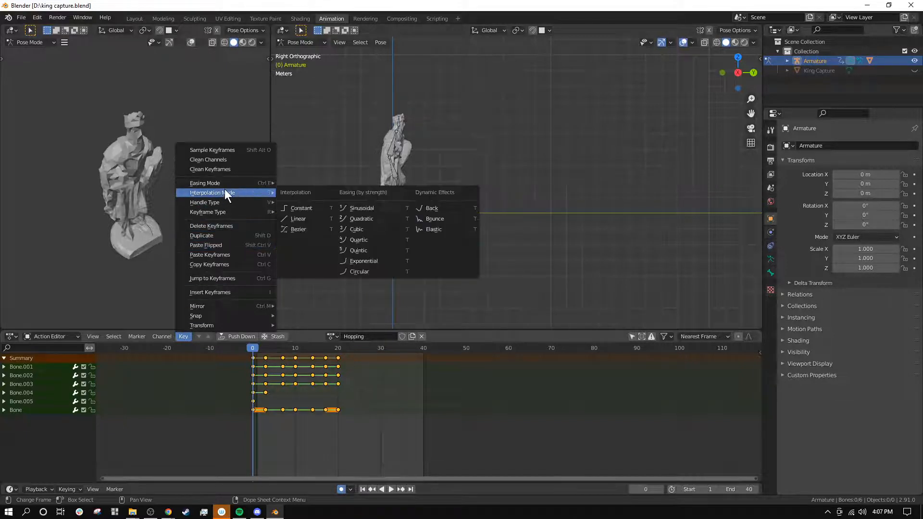
left_click(307, 229)
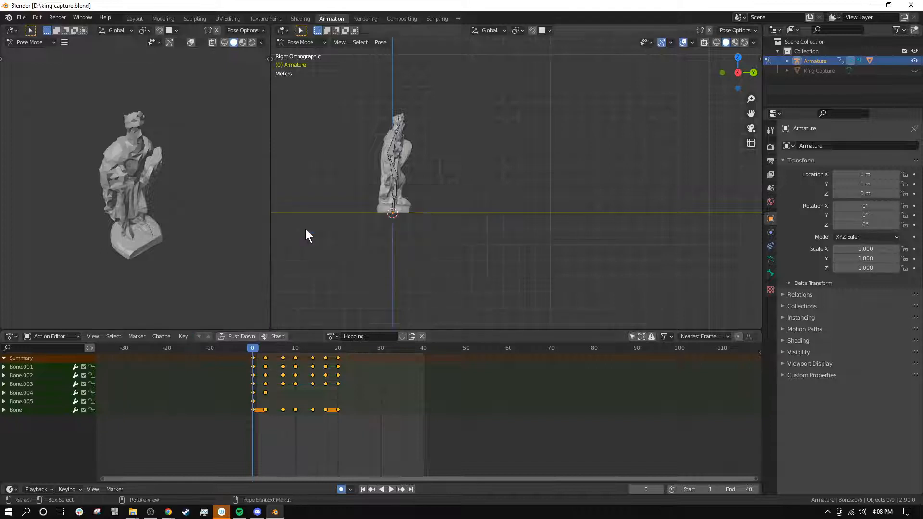
left_click(390, 487)
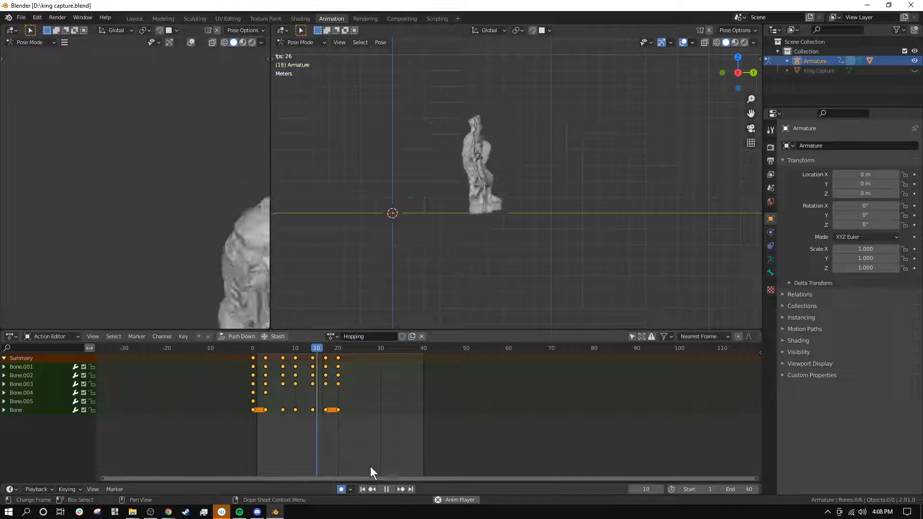
left_click(387, 489)
Step: Move the final standing keyframes to frame 22 and replay the hop from frame 0
left_click_drag(284, 345, 350, 358)
left_click(342, 356)
left_click_drag(322, 349, 253, 404)
left_click(390, 490)
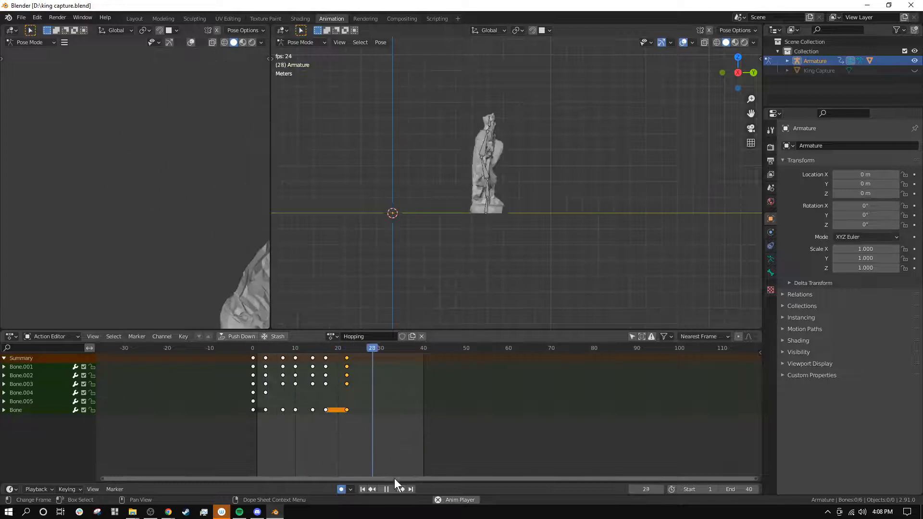
left_click(387, 489)
Step: Play the hop again while viewing the statue from an angled perspective above
left_click_drag(248, 344, 261, 360)
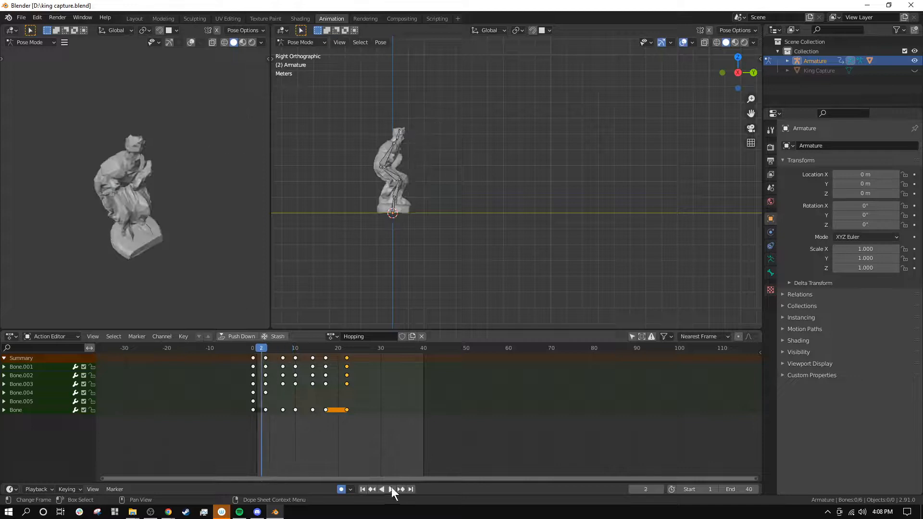
left_click(387, 488)
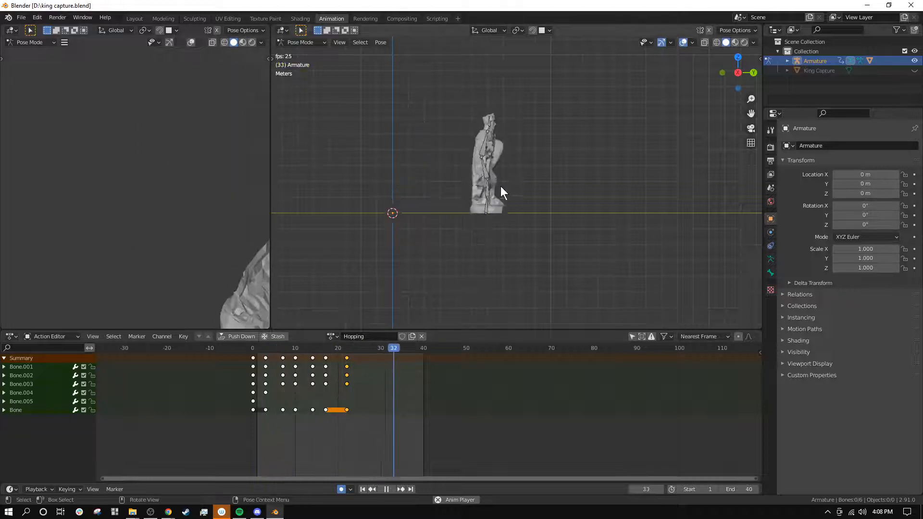
middle_click_drag(501, 186, 541, 279)
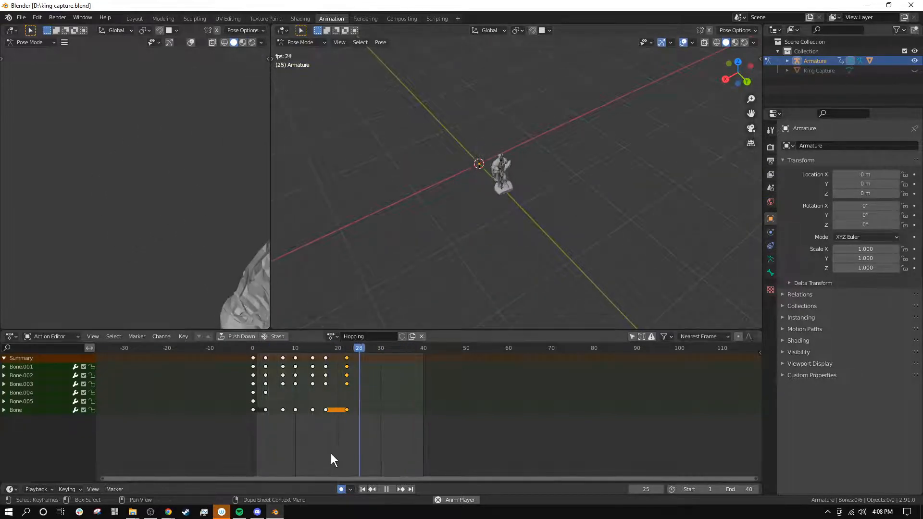
left_click(386, 489)
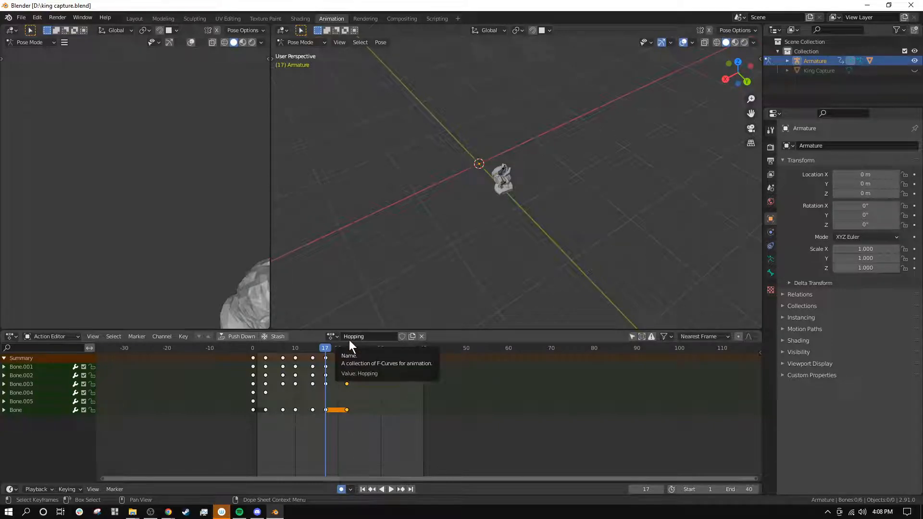
Step: Duplicate the Hopping action three times and switch between the copies, ending on the original Hopping action
left_click(412, 336)
left_click(412, 337)
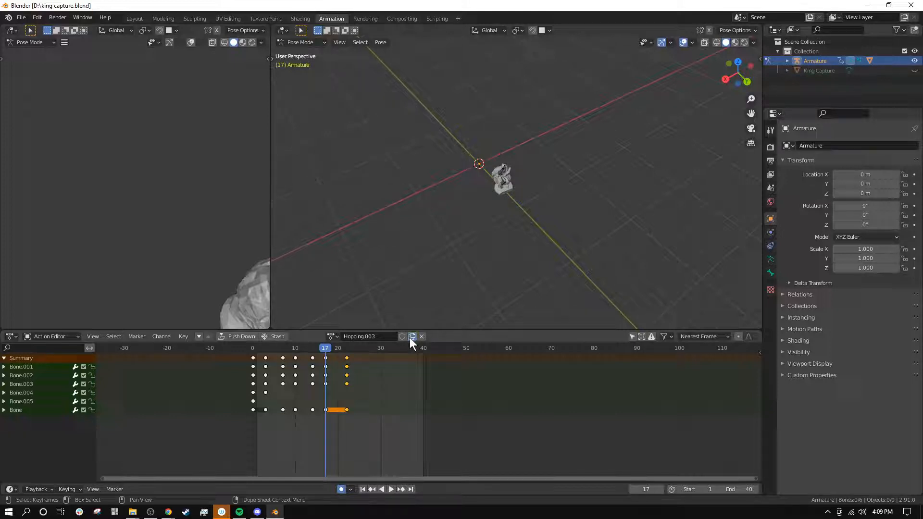
left_click(332, 336)
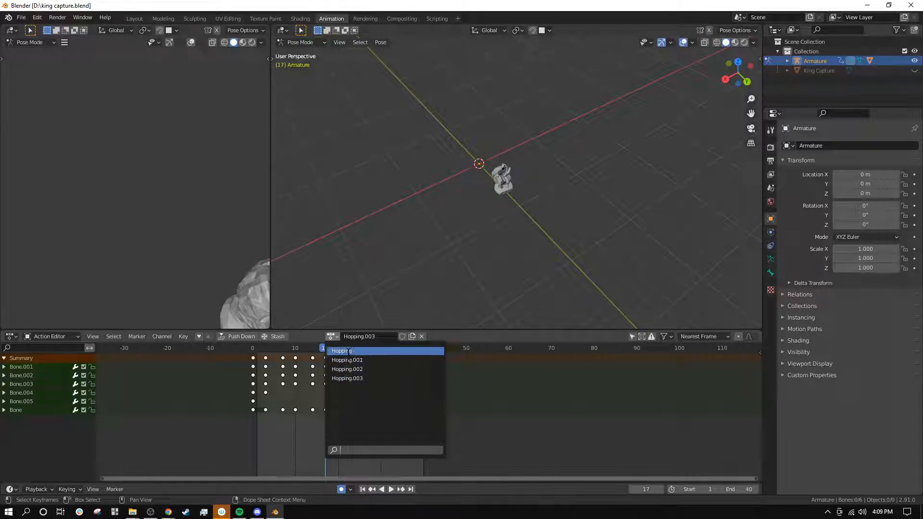
left_click(349, 351)
left_click(326, 337)
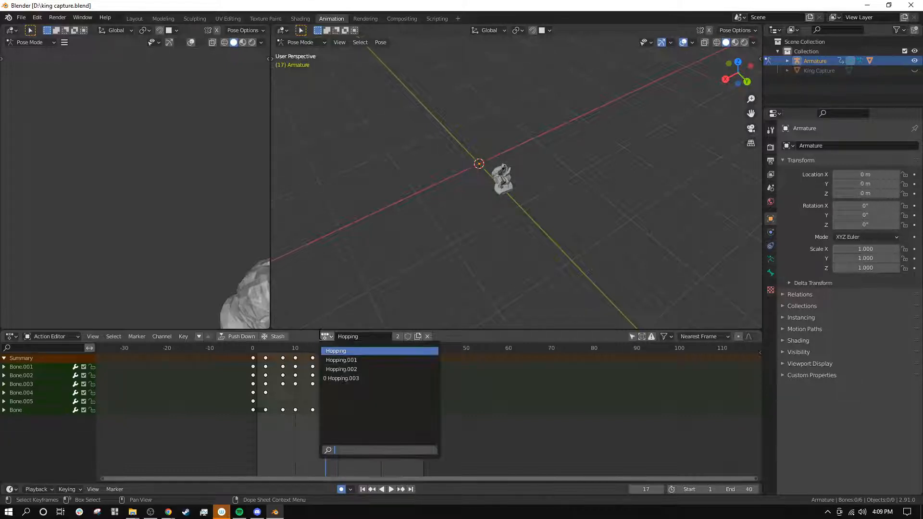
left_click(335, 360)
left_click(327, 336)
left_click(341, 369)
left_click(327, 337)
left_click(353, 351)
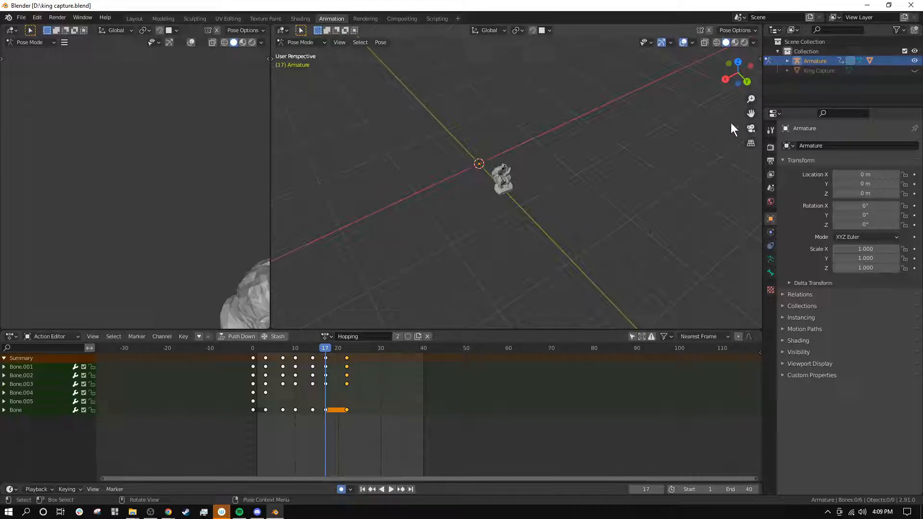
Step: Set the Outliner's display mode to Blender File, enlarge it and expand the list of Actions
left_click(794, 30)
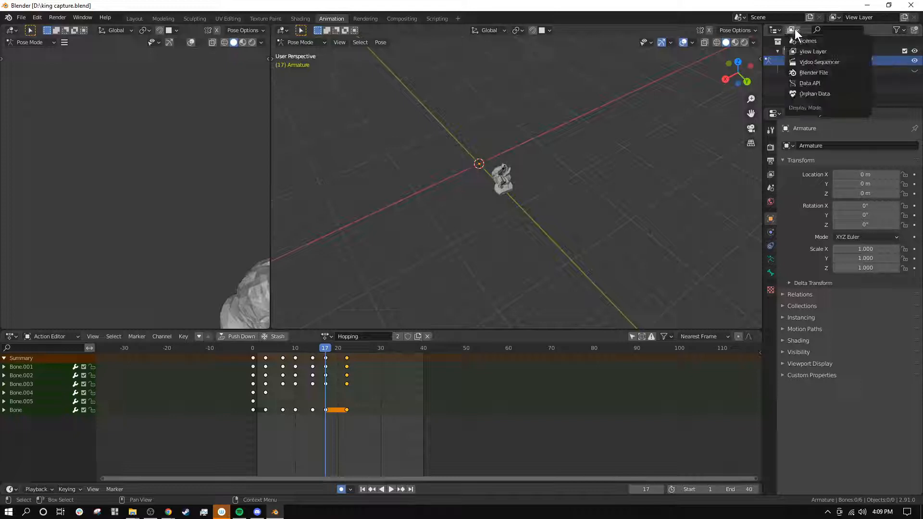
left_click(805, 73)
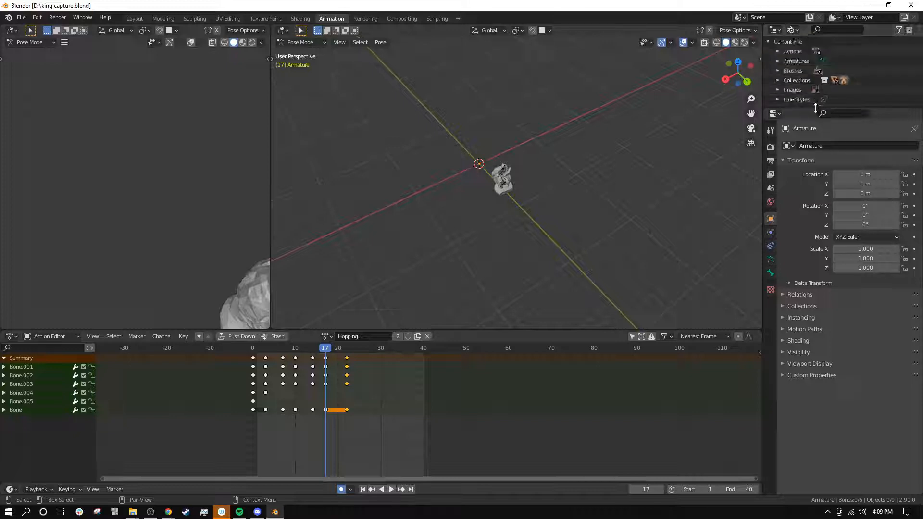
left_click_drag(816, 109, 801, 220)
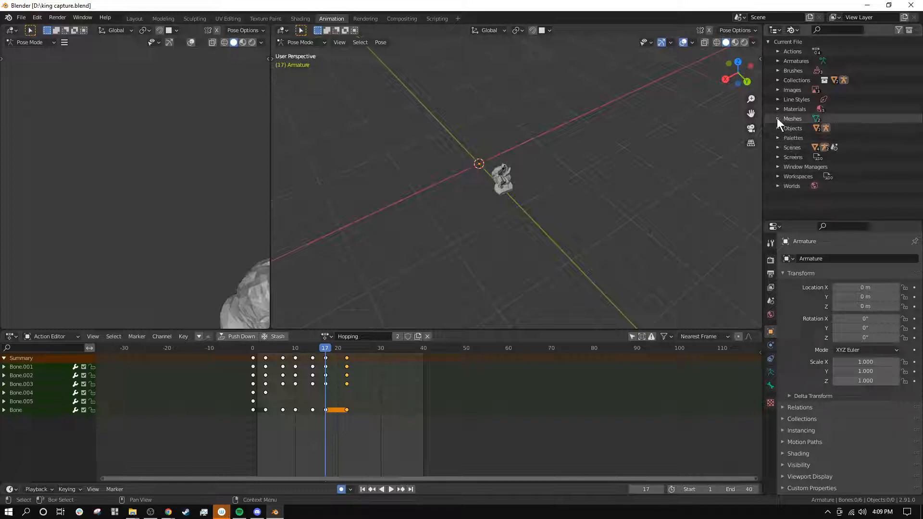
left_click(778, 61)
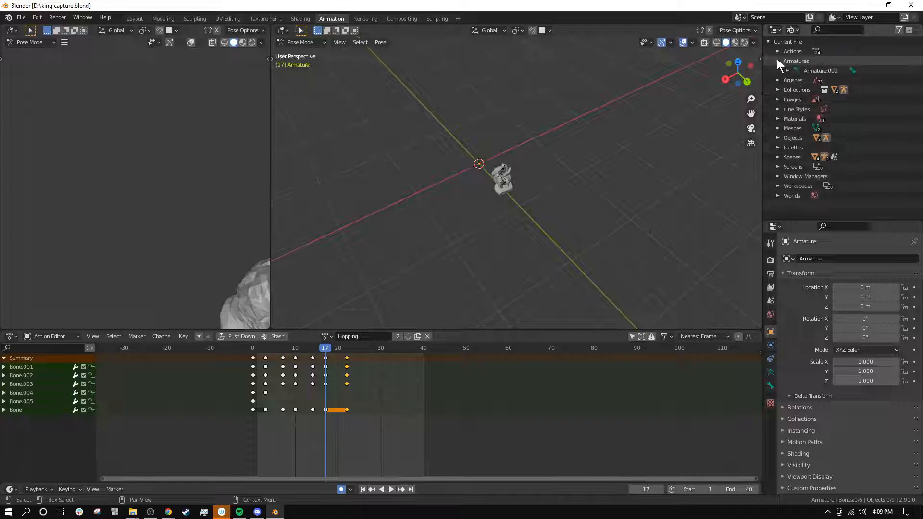
left_click(778, 60)
left_click(778, 52)
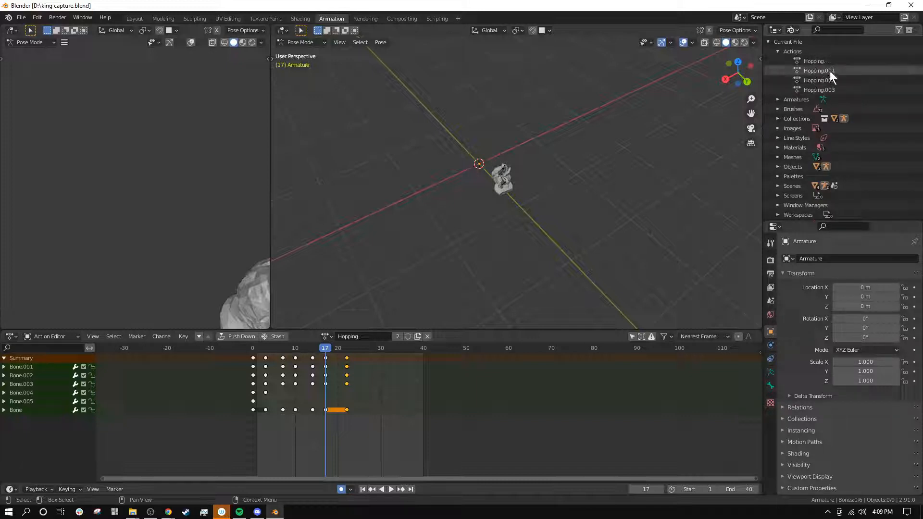
Step: Delete the duplicate actions Hopping.001, Hopping.002 and Hopping.003 from the file
left_click(829, 88)
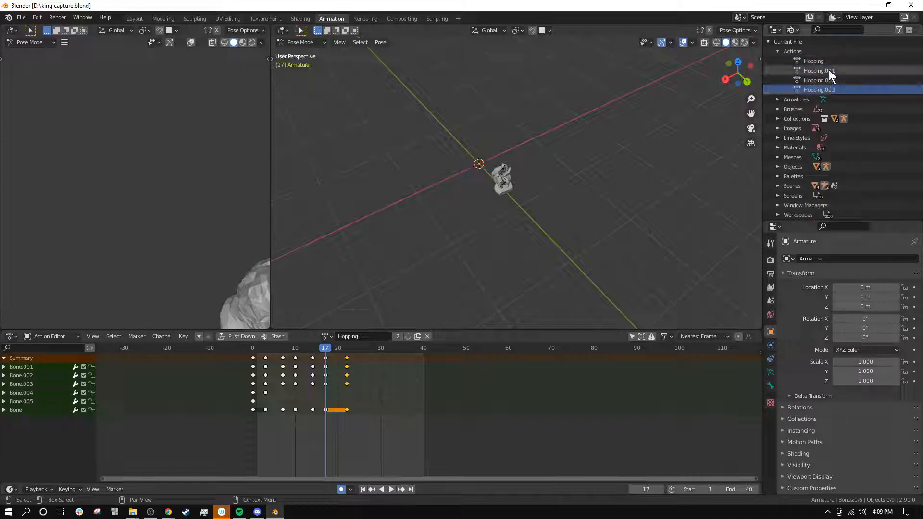
left_click(829, 70, "shift")
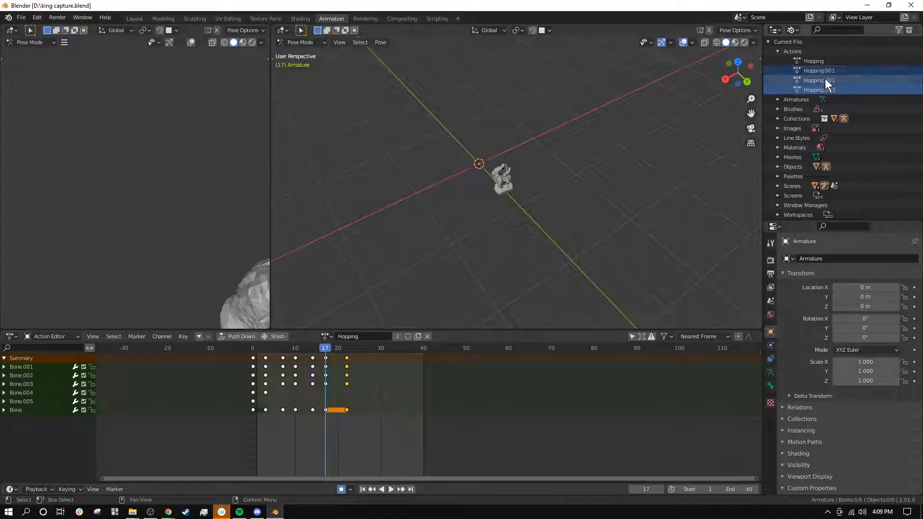
right_click(825, 78)
left_click(812, 101)
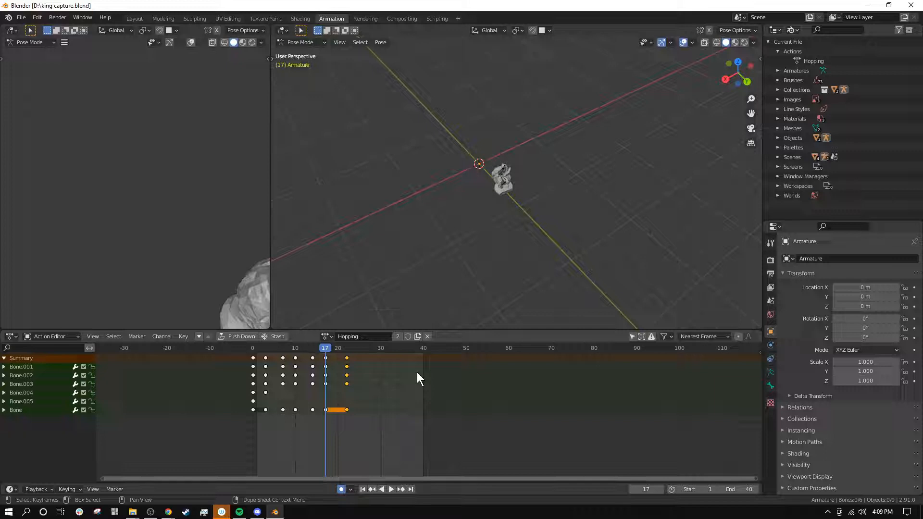
Step: Enable Fake User on the Hopping action and replay the hop, returning to frame 0
left_click_drag(331, 347, 278, 356)
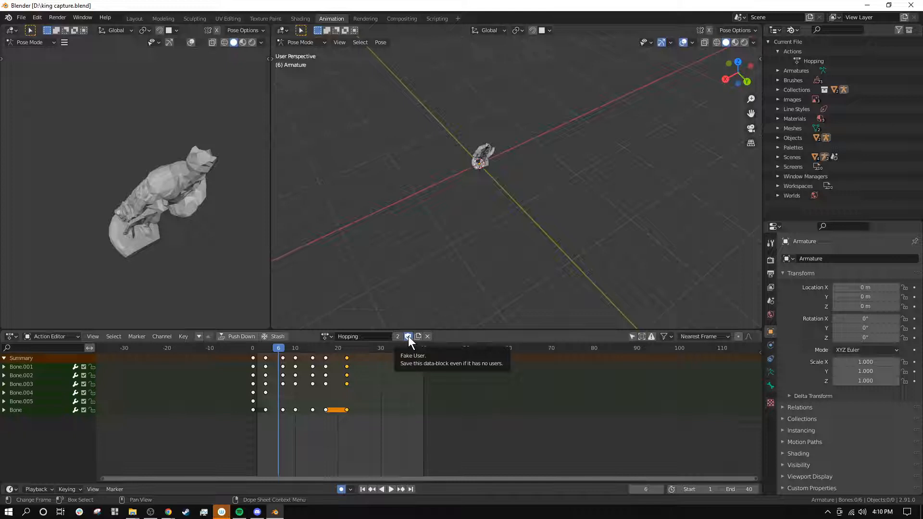
left_click_drag(279, 347, 253, 352)
key("space")
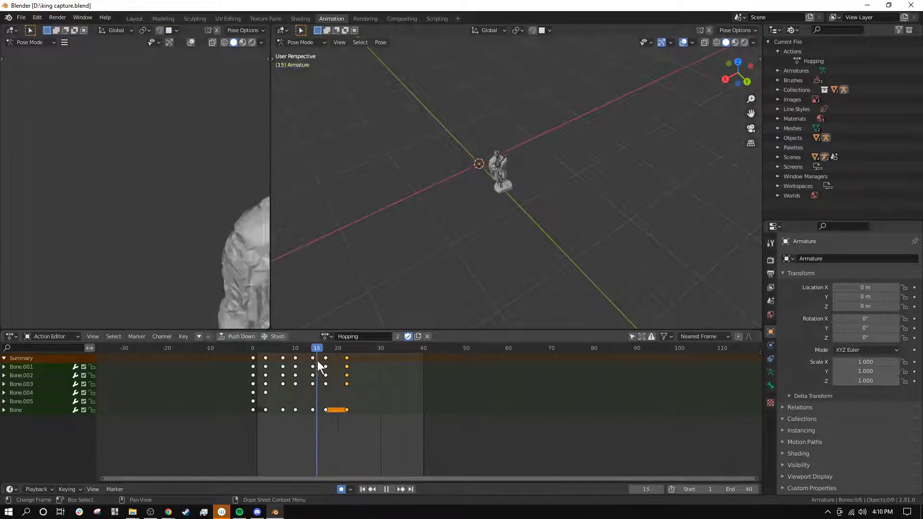
left_click_drag(343, 377, 254, 390)
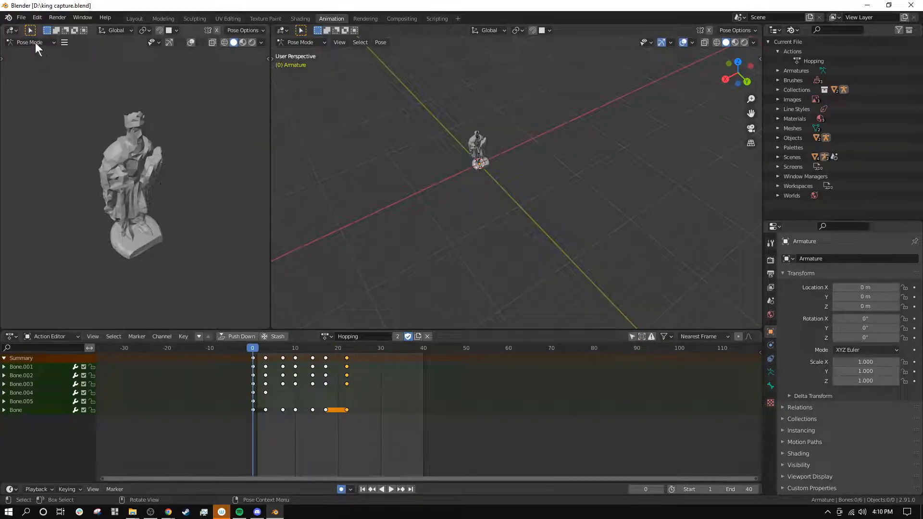
Step: Start an FBX export and expand the Bake Animation settings, keeping Force Start/End Keying enabled
left_click(21, 17)
mouse_move(83, 156)
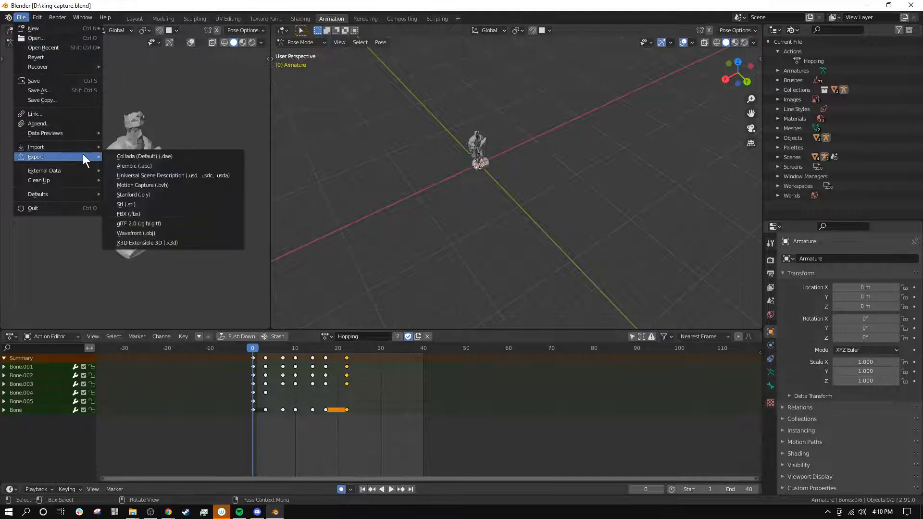
left_click(151, 213)
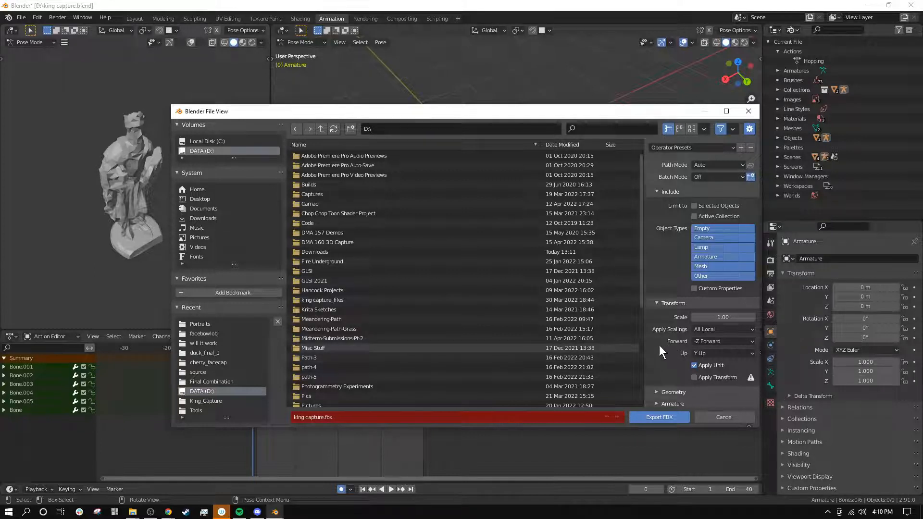
scroll(659, 345, "down", 1)
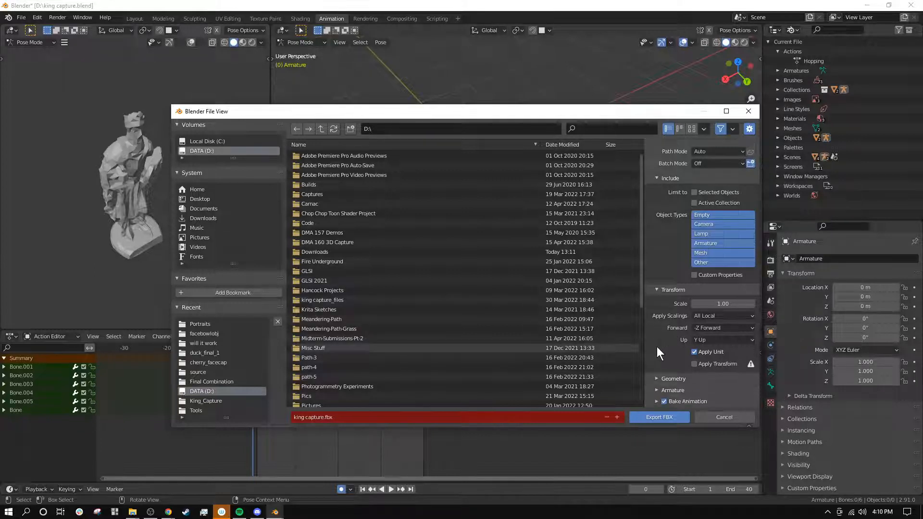
left_click(656, 402)
scroll(654, 400, "down", 5)
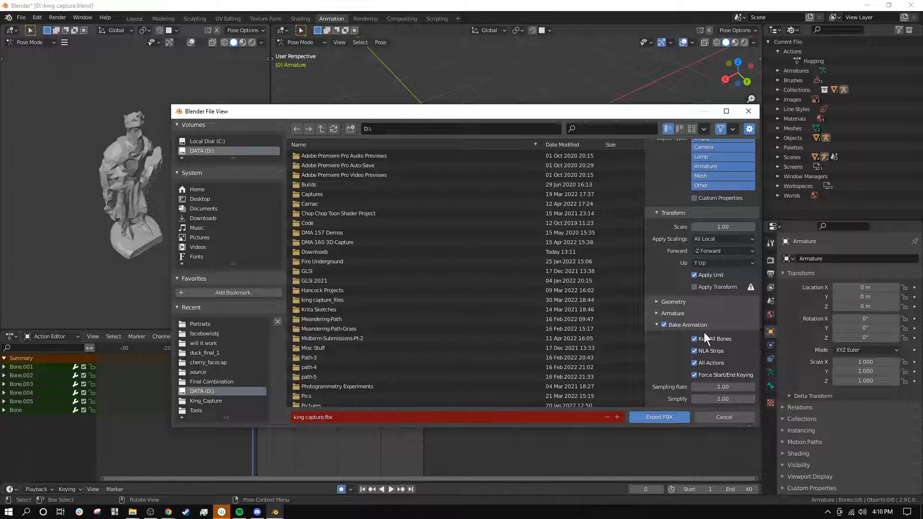
left_click(693, 374)
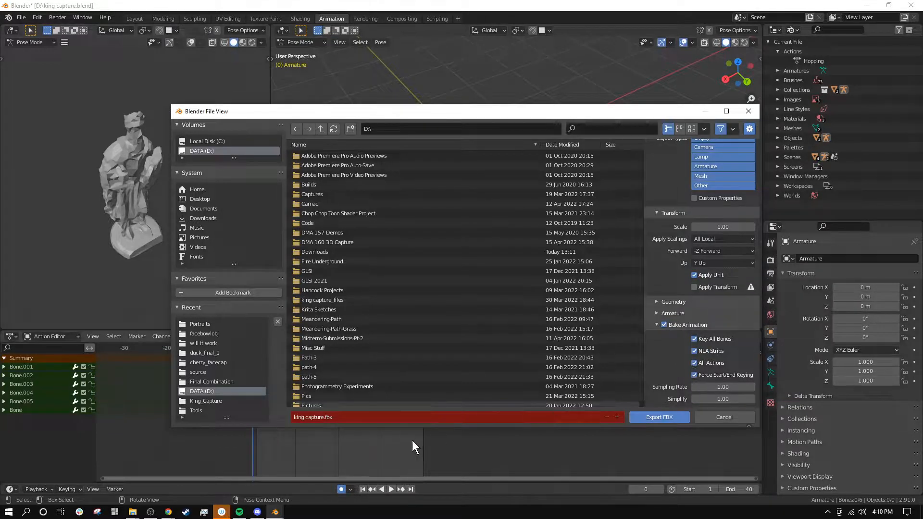
Step: Name the FBX file king-animated.fbx and export it to the D:\ drive
left_click(388, 417)
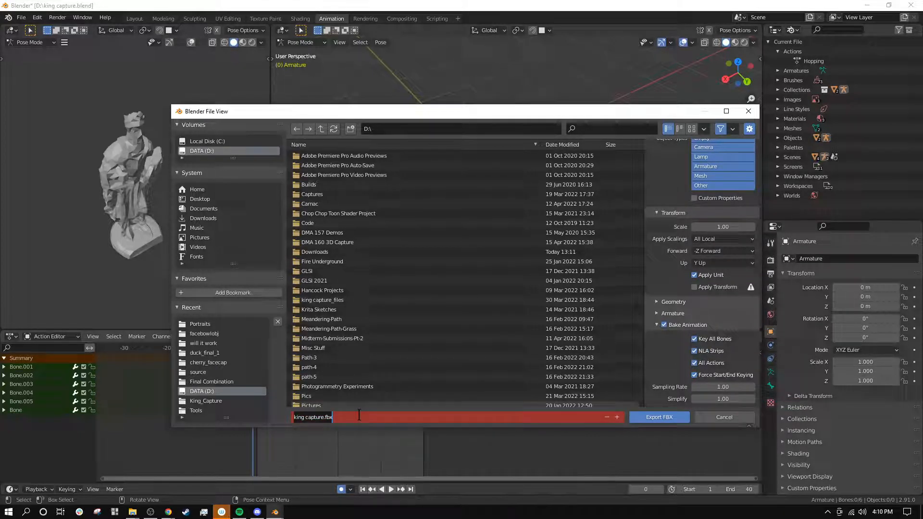
type("king-animated")
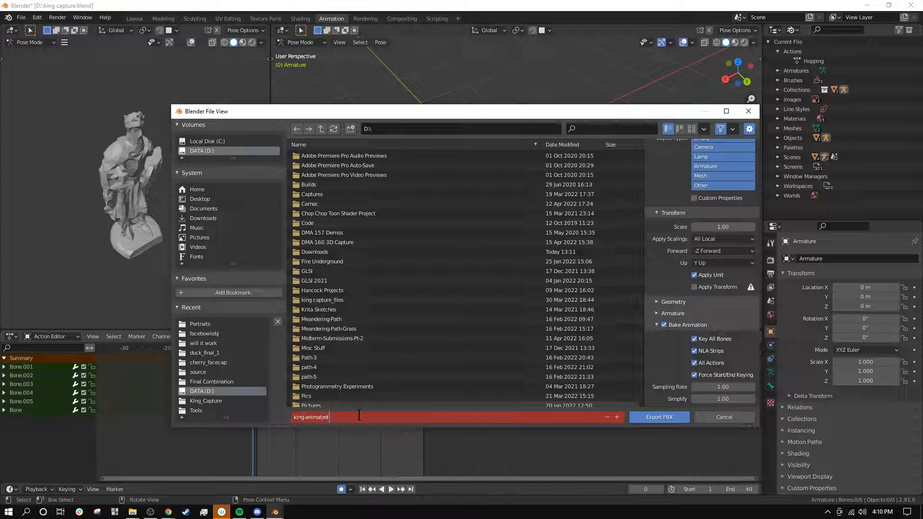
type(".fbx")
left_click(660, 420)
left_click(659, 416)
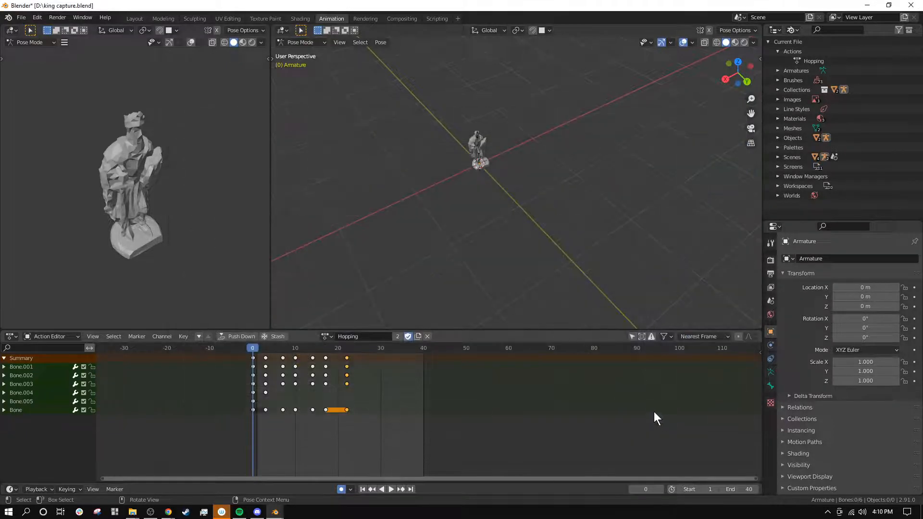